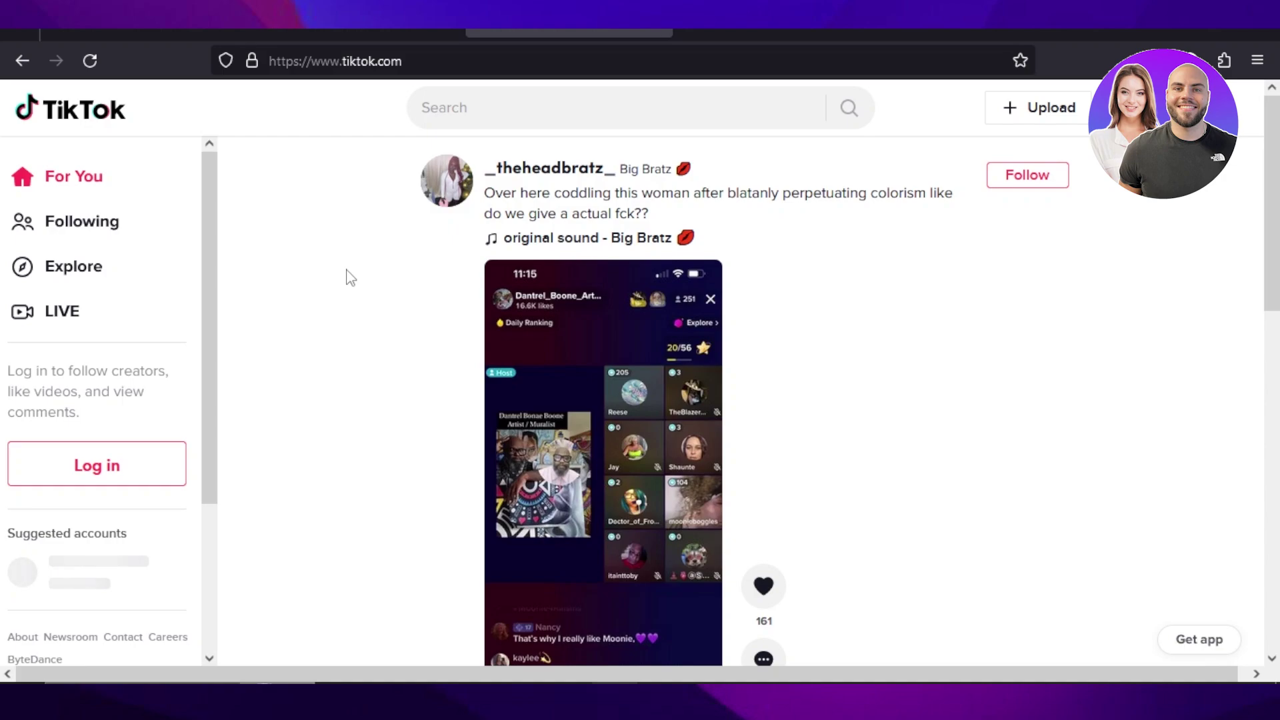
Glance at the Shopify admin tab, then scroll through the TikTok For You feed
left_click(358, 34)
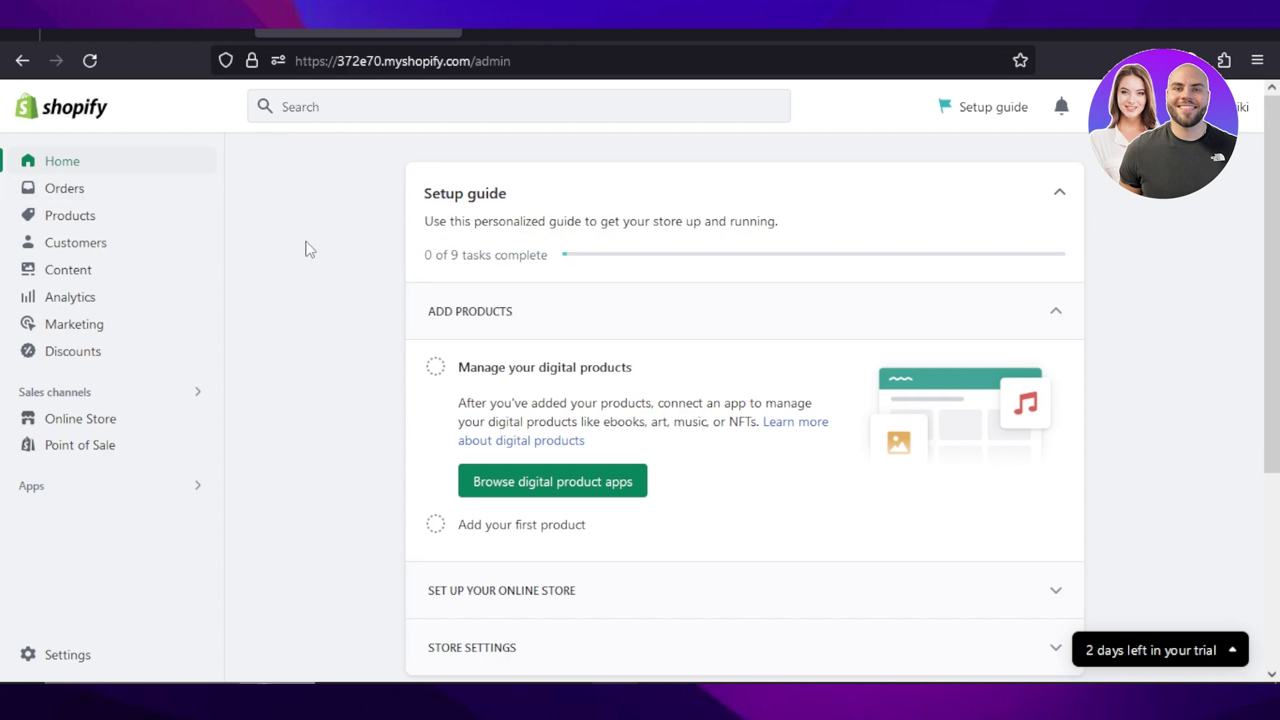
key("ctrl+Tab")
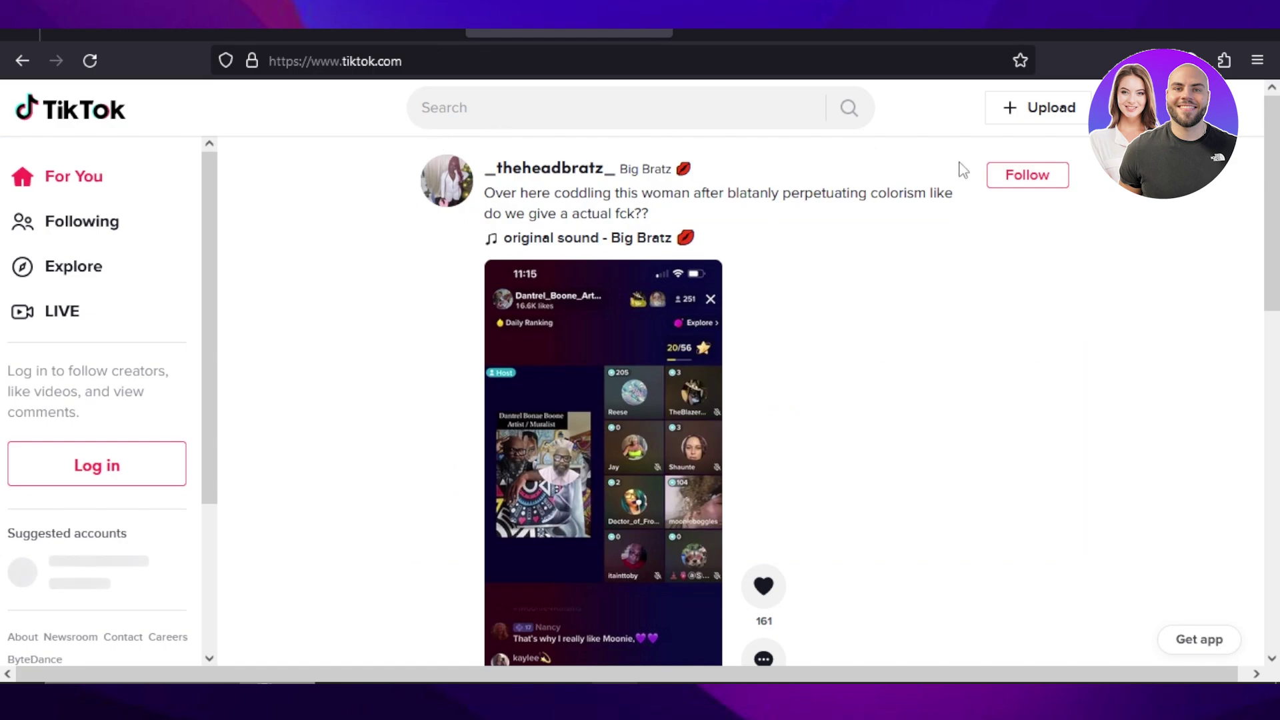
left_click_drag(1266, 200, 1265, 293)
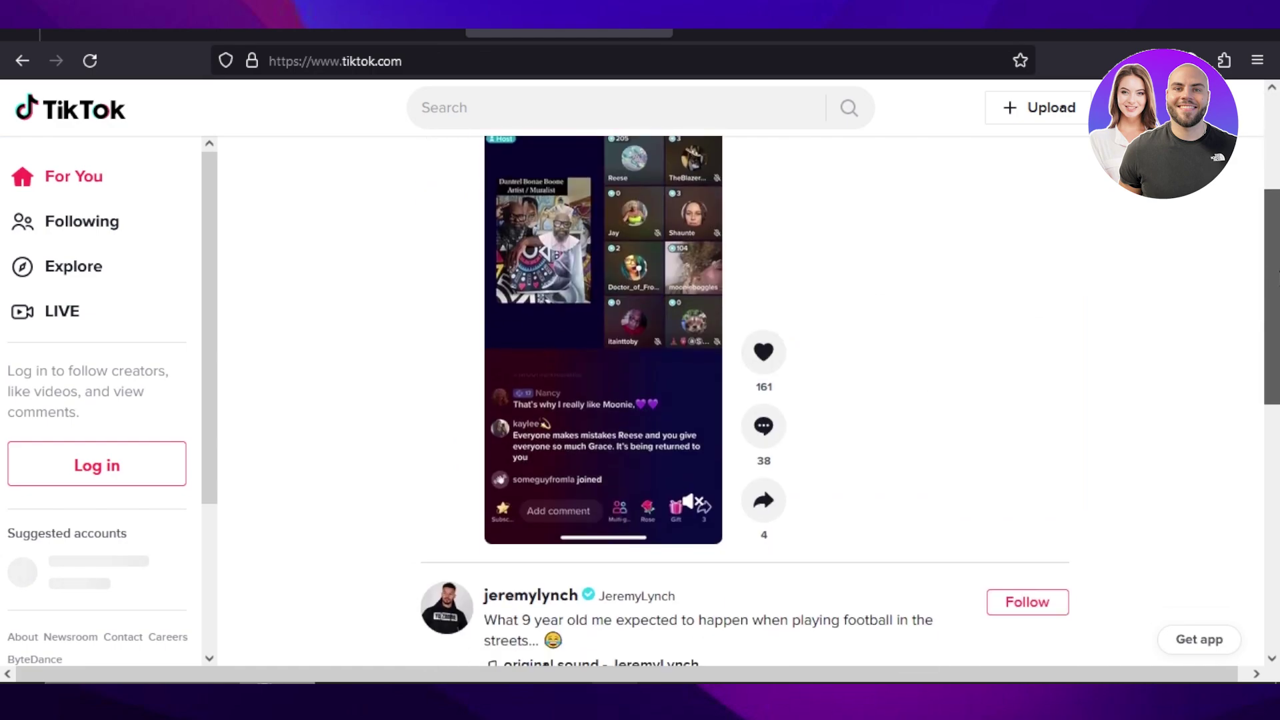
scroll(1265, 294, "up", 3)
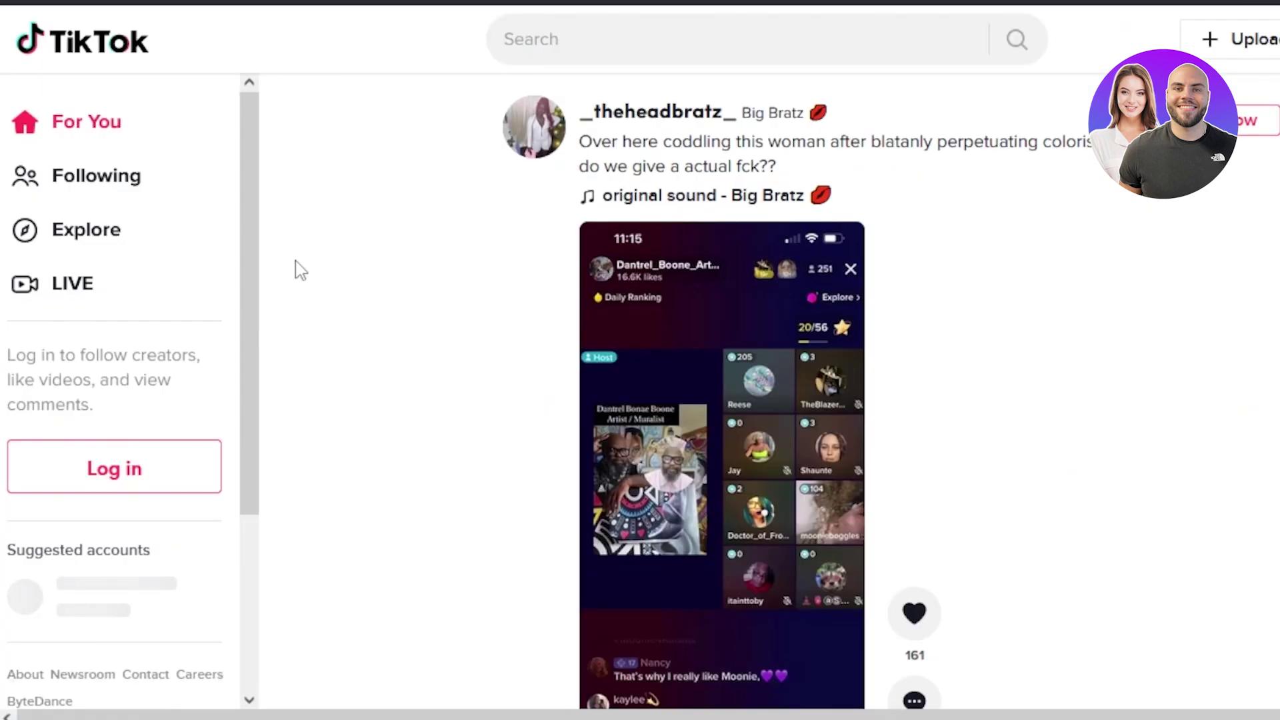
left_click_drag(252, 237, 280, 163)
scroll(361, 164, "down", 3)
scroll(361, 164, "up", 3)
scroll(723, 400, "down", 4)
scroll(723, 400, "up", 4)
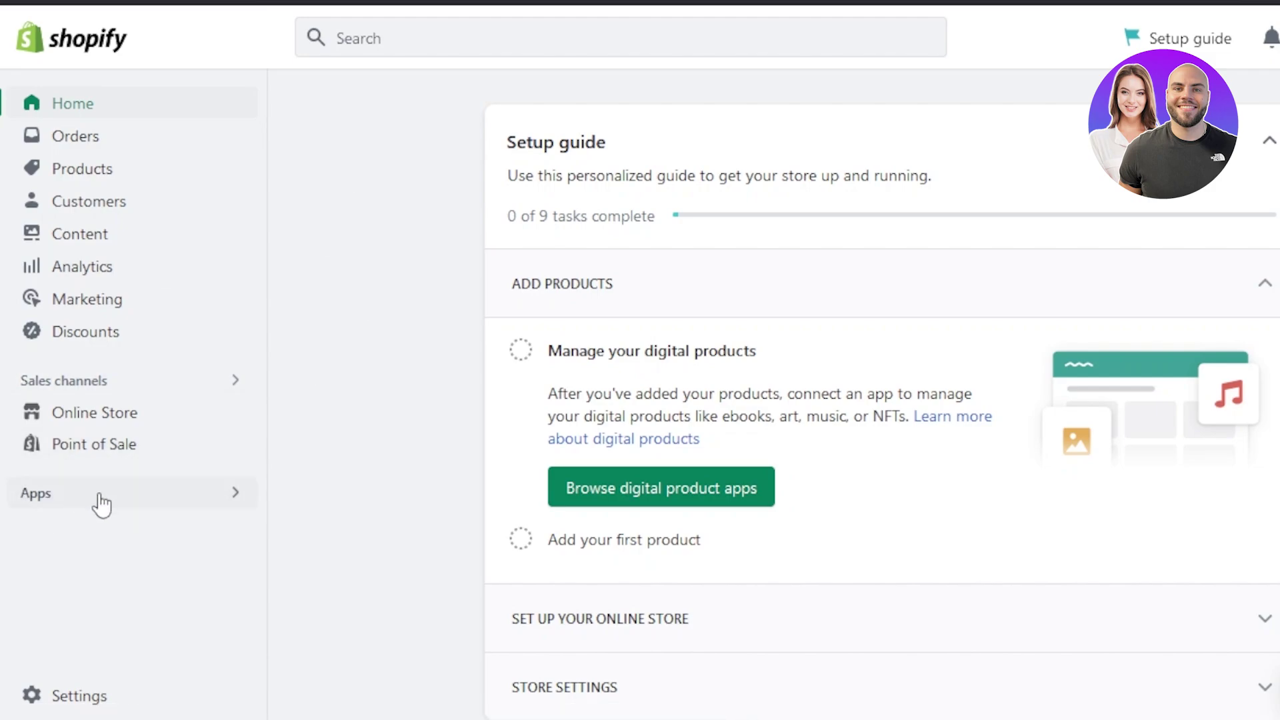
Go from the Apps recommendations panel to the Shopify App Store
left_click(200, 497)
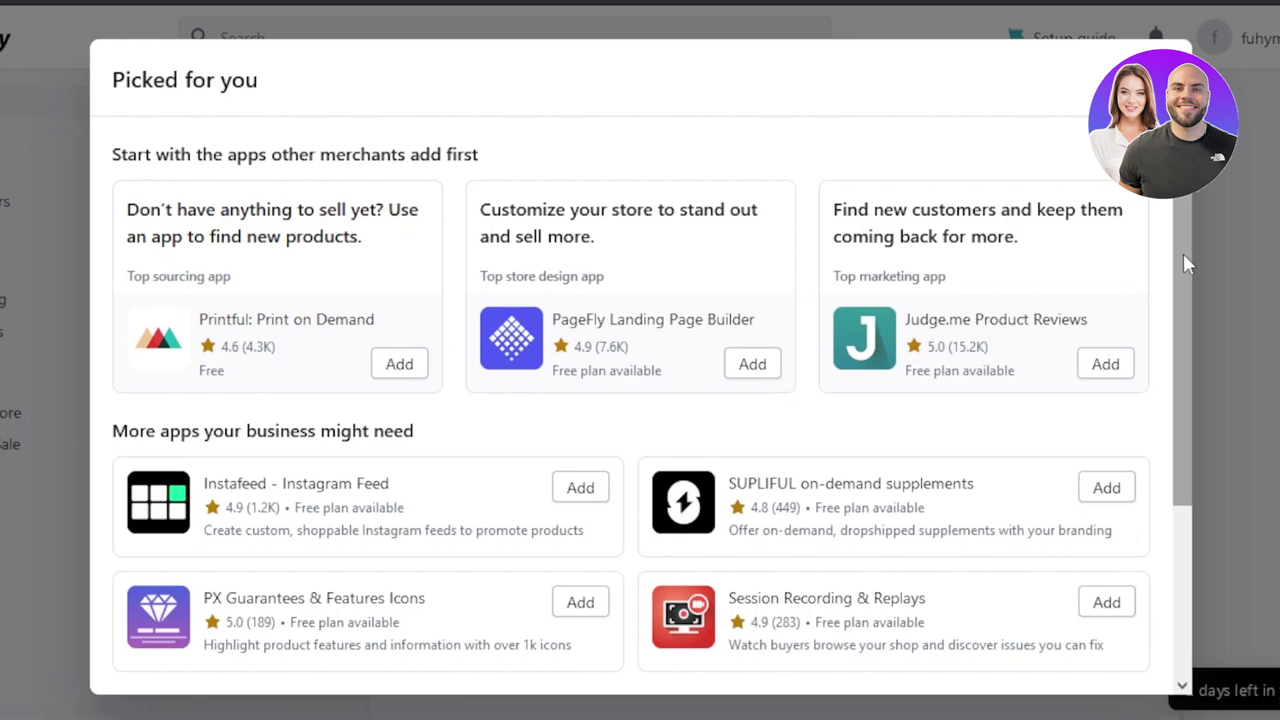
left_click_drag(1241, 253, 1251, 513)
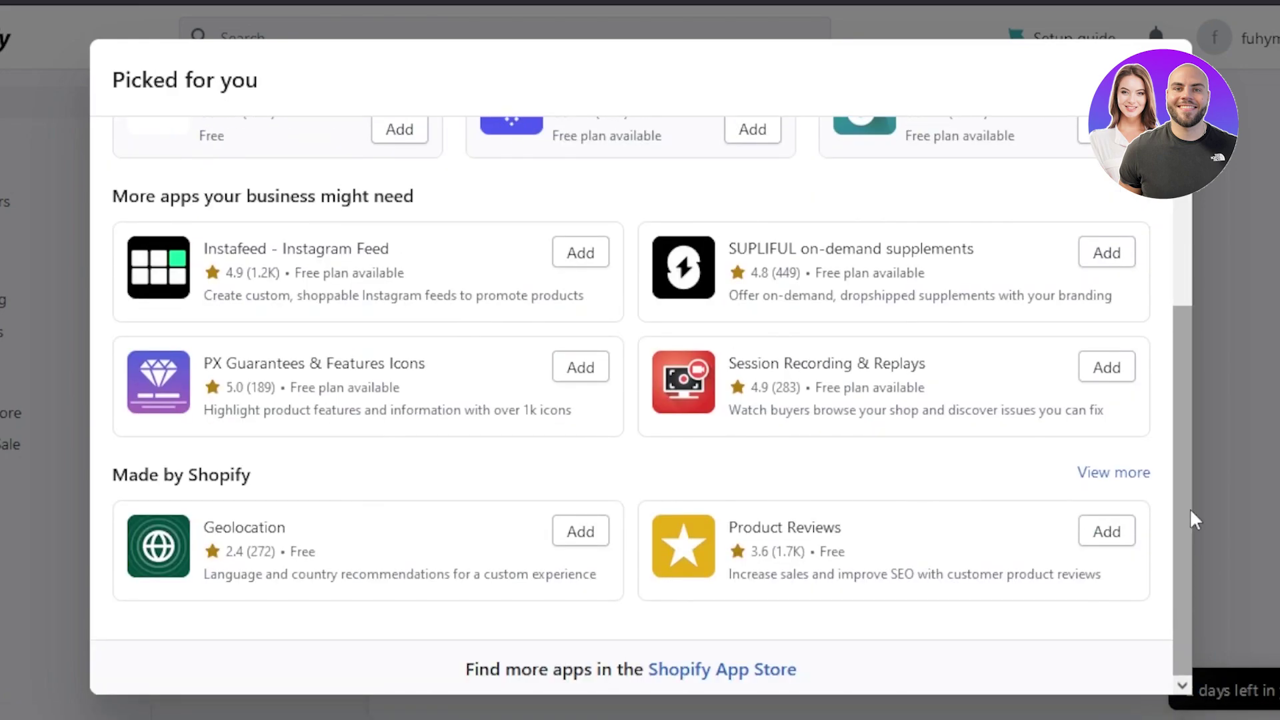
left_click(726, 674)
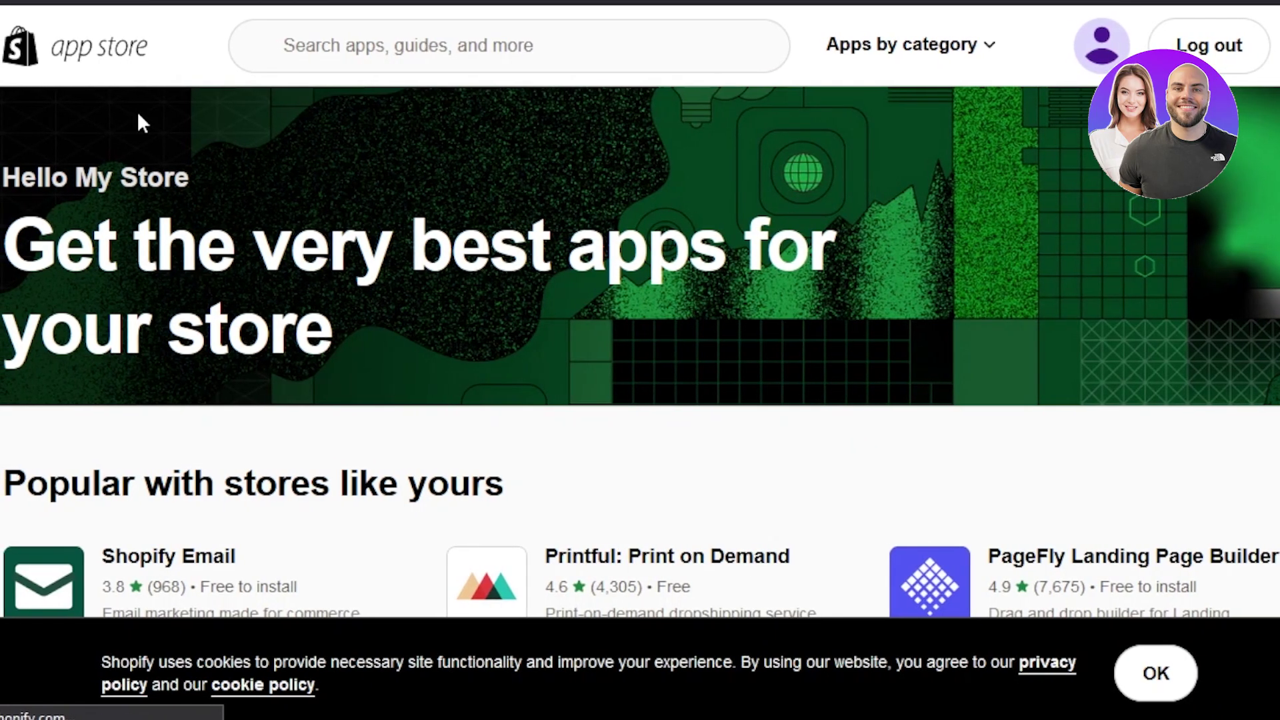
Search the App Store for 'tiktok' and open the official TikTok app listing
left_click(417, 43)
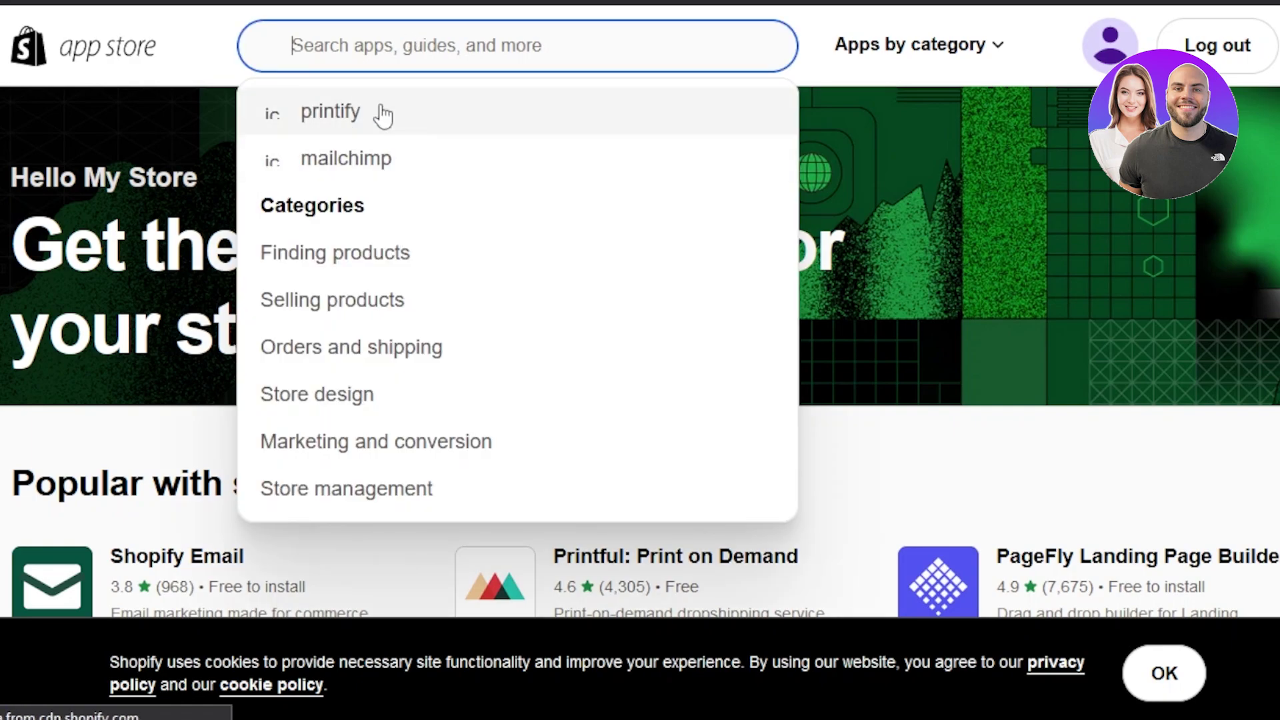
type("ti")
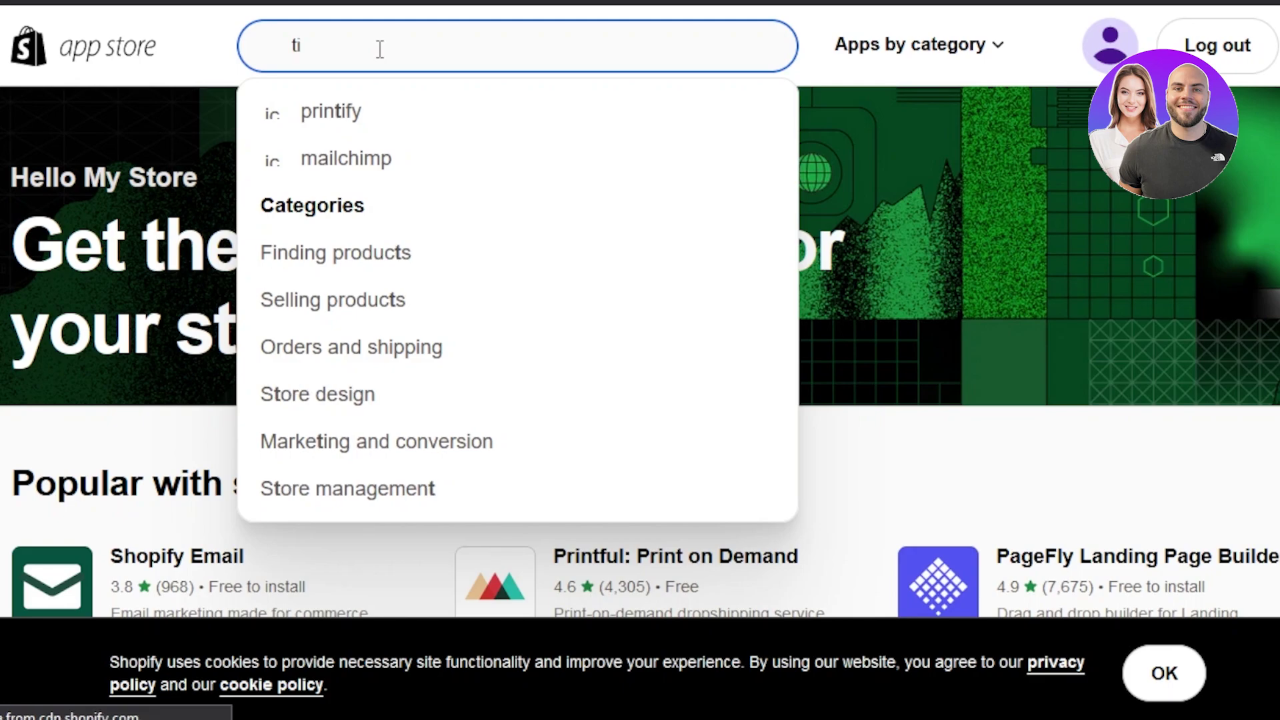
type("ktok")
key("Return")
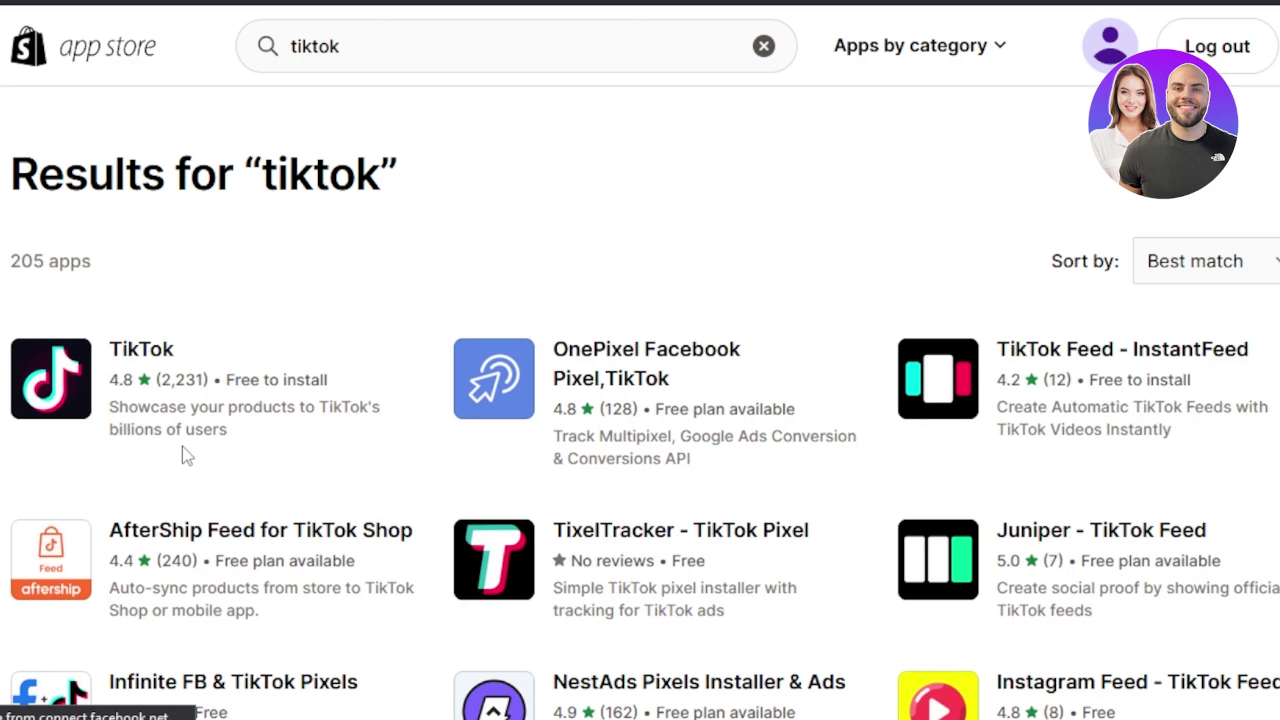
left_click(45, 383)
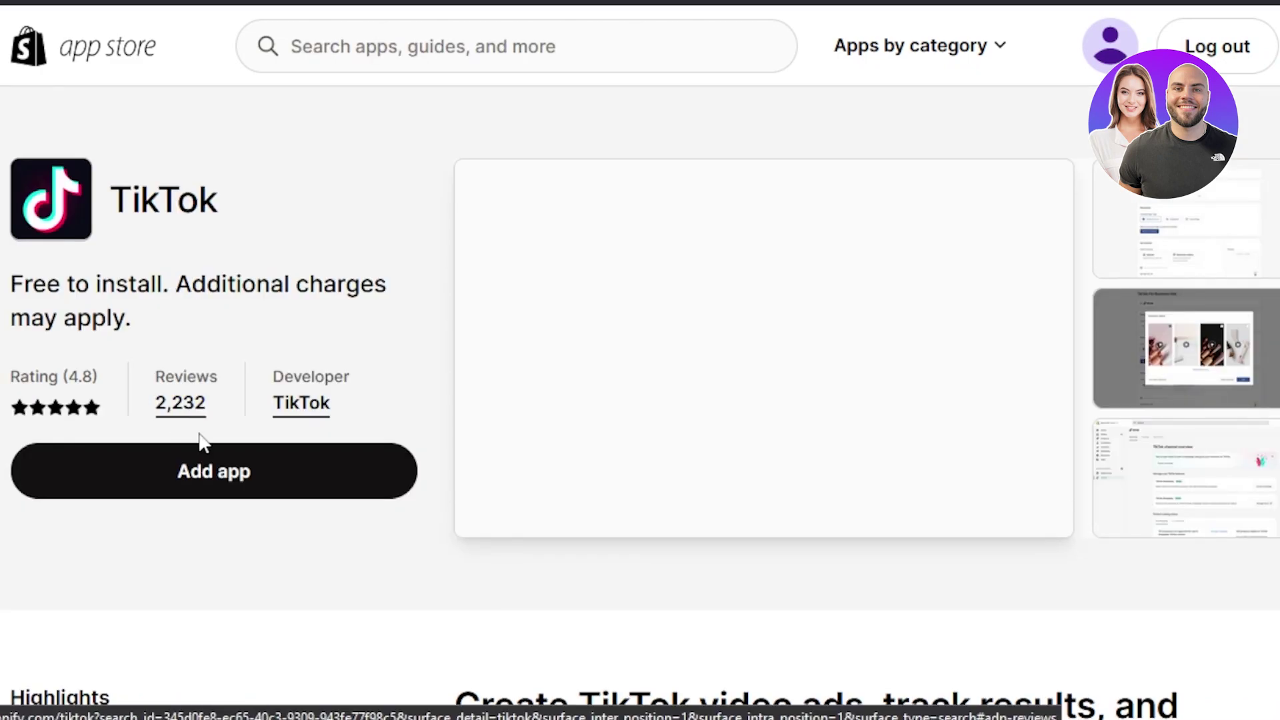
Read through the TikTok app description and choose Add app
scroll(640, 373, "down", 6)
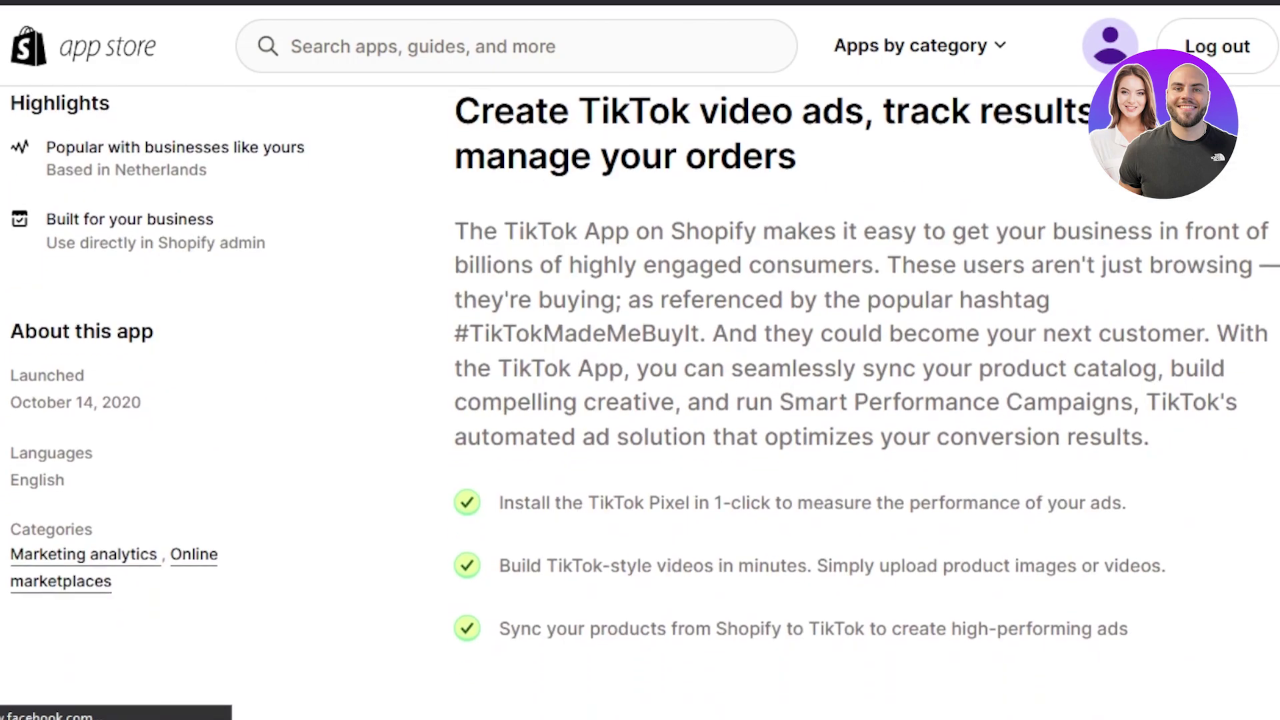
scroll(641, 400, "up", 1)
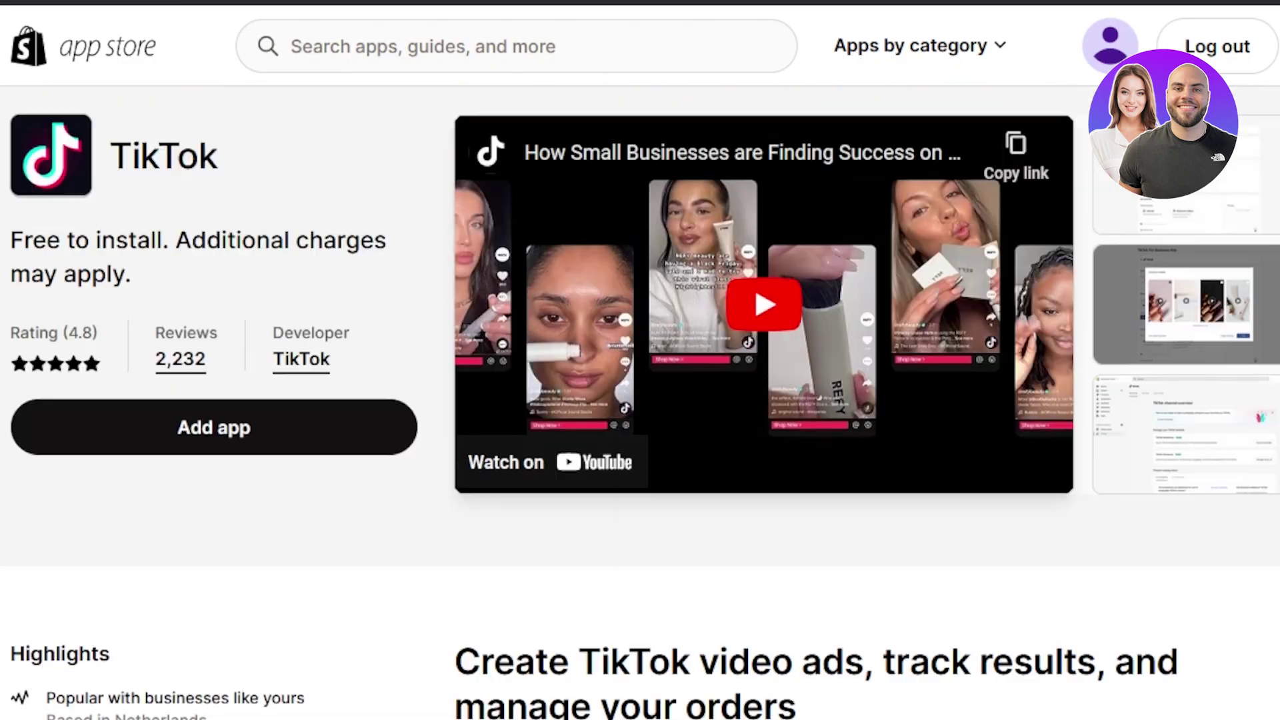
scroll(807, 376, "up", 1)
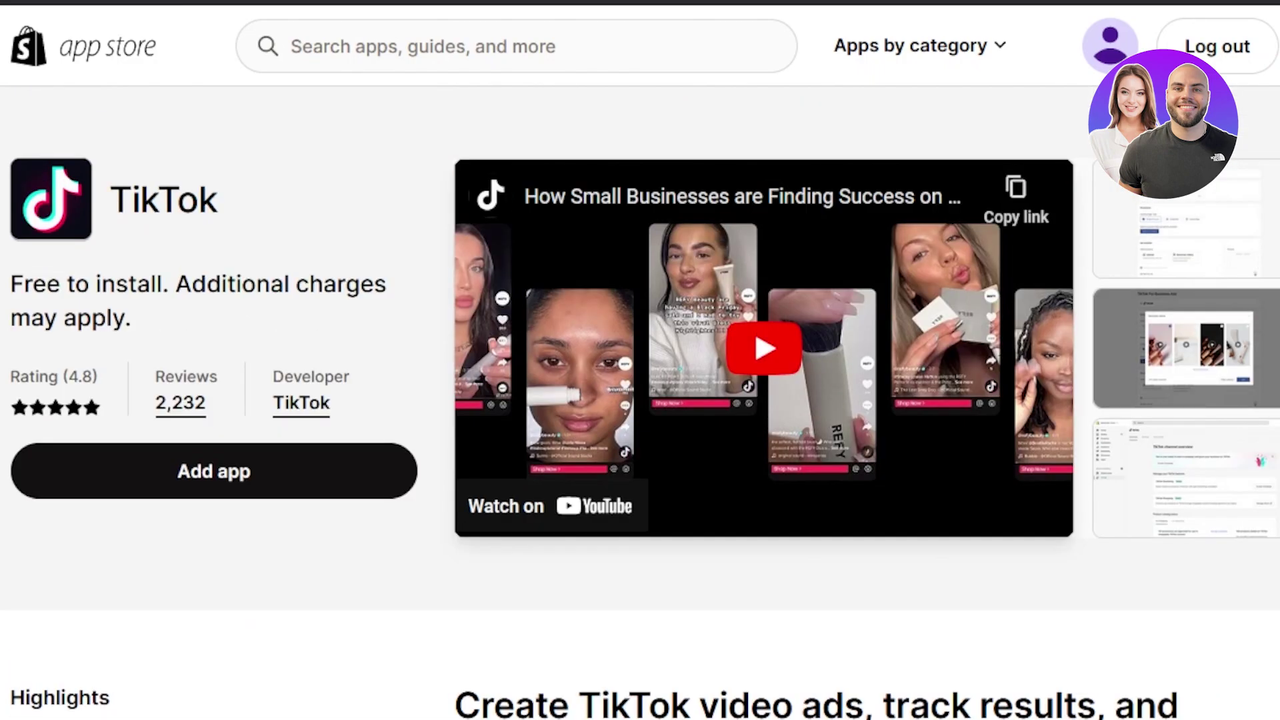
left_click(232, 475)
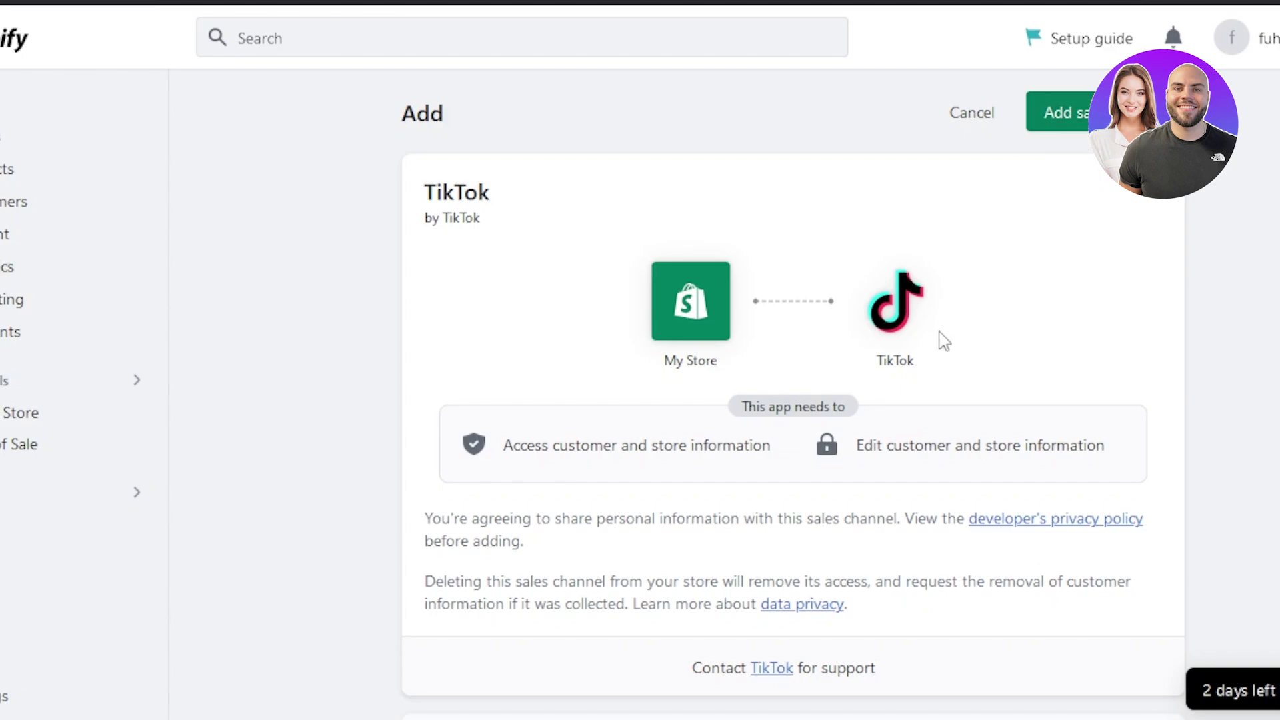
Approve adding the TikTok sales channel and scroll through its Channel Overview
left_click(1107, 112)
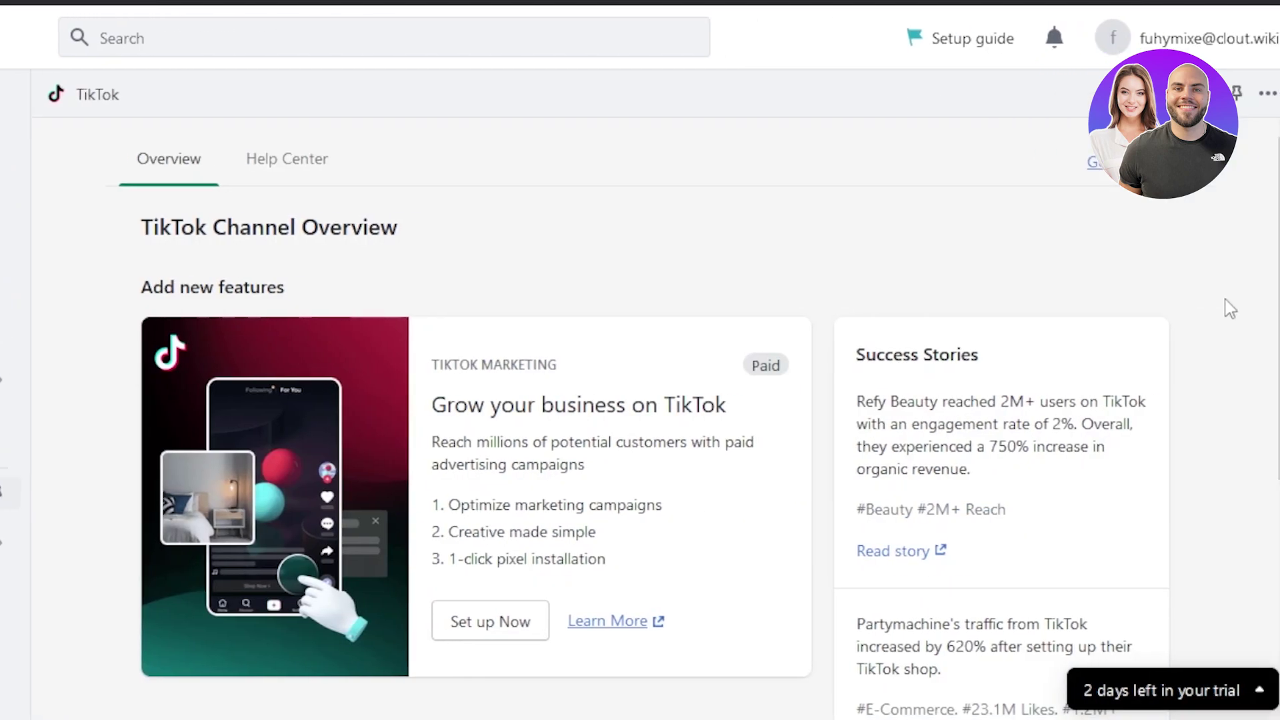
scroll(1225, 298, "down", 3)
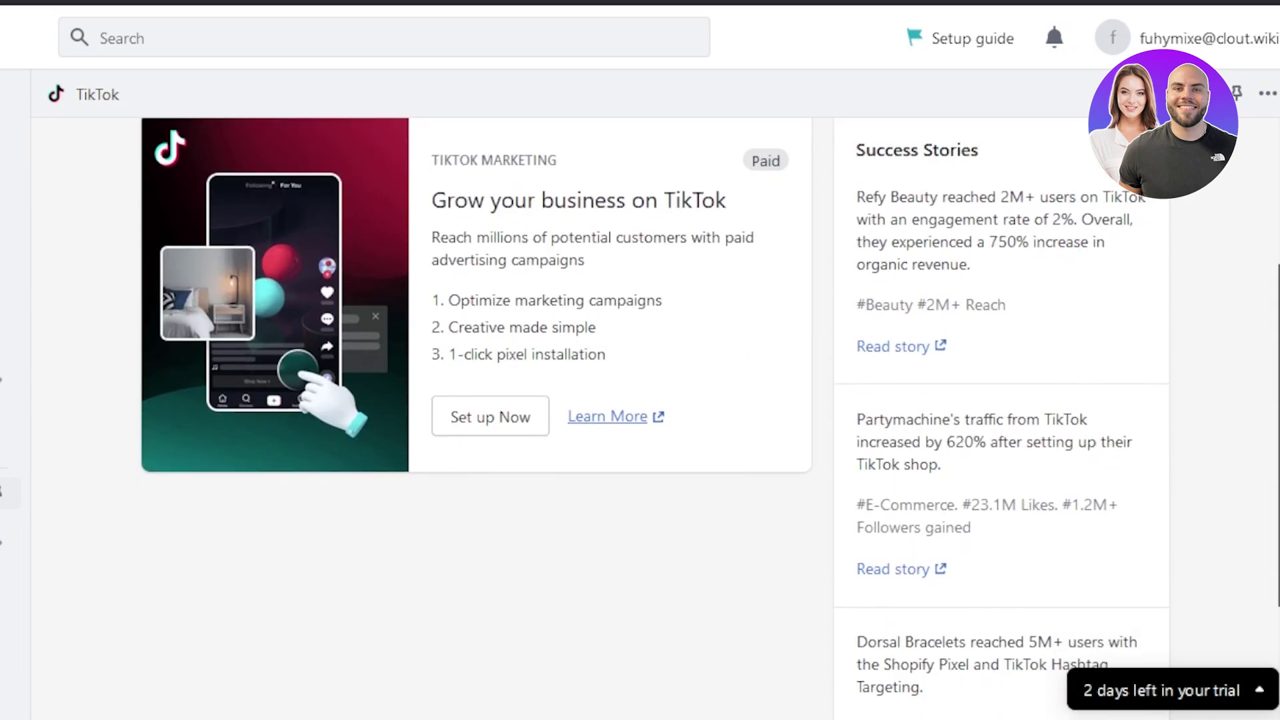
scroll(653, 400, "up", 2)
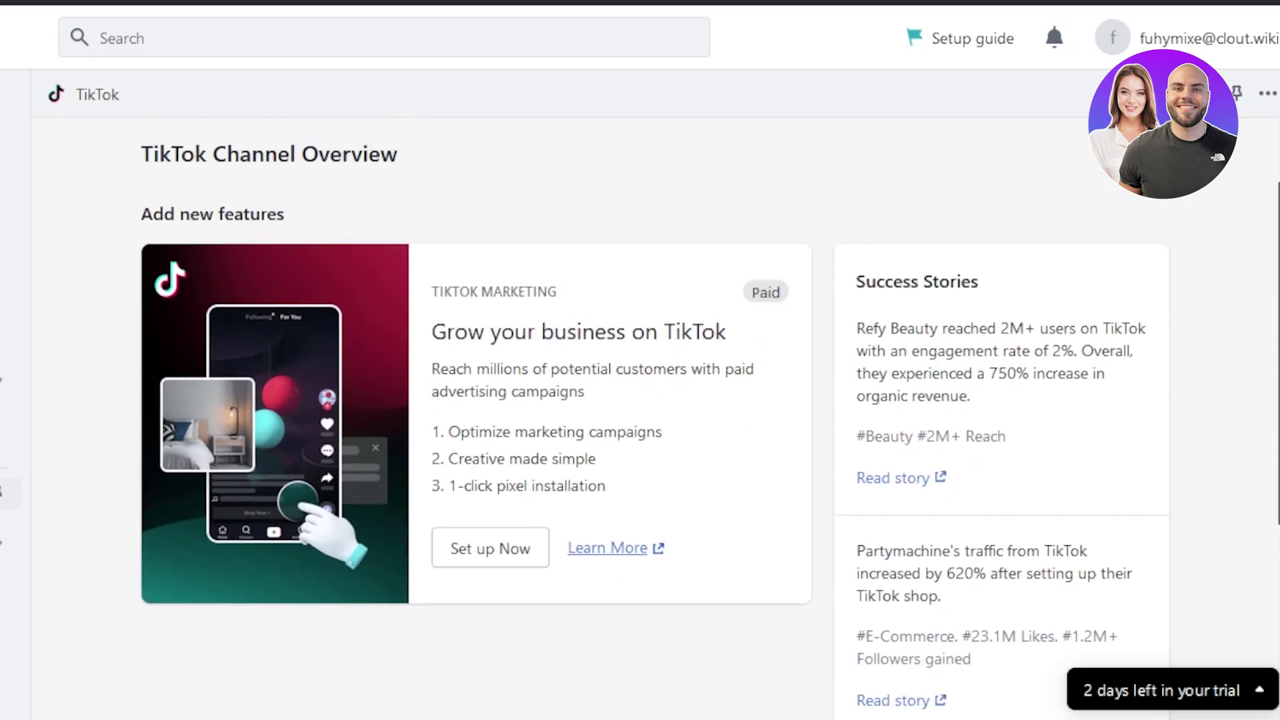
scroll(654, 400, "down", 2)
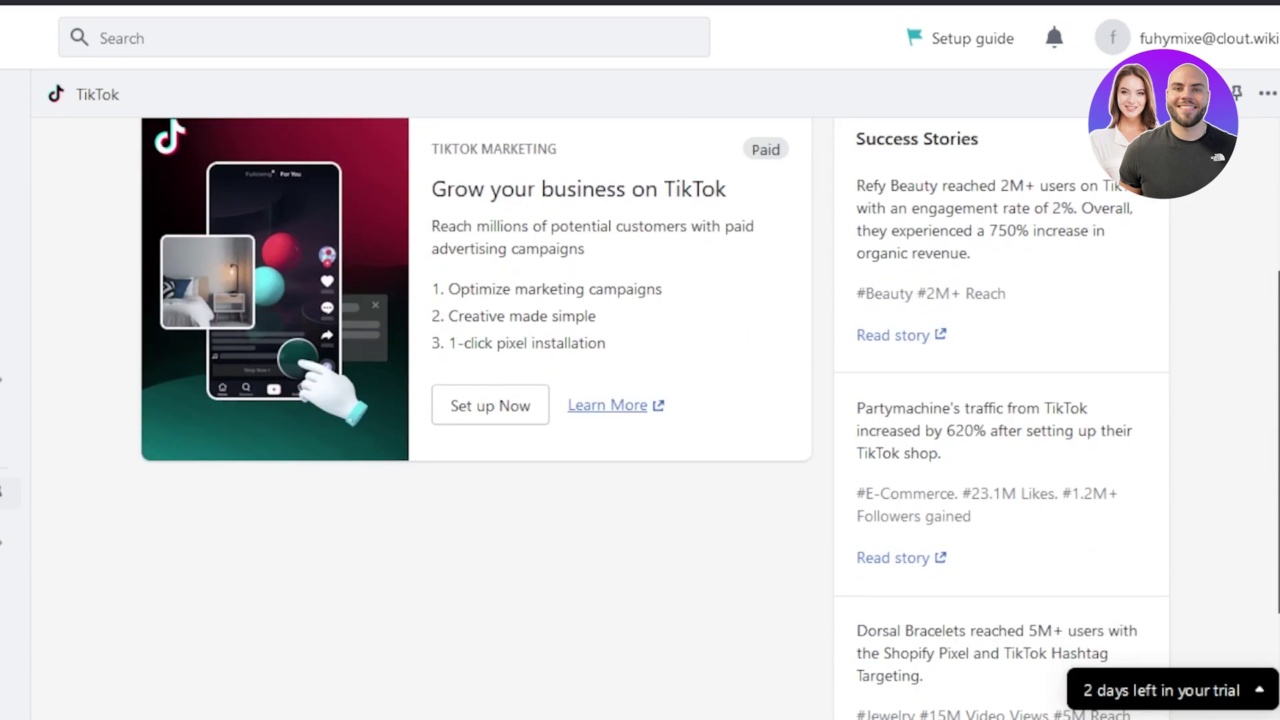
scroll(654, 400, "up", 1)
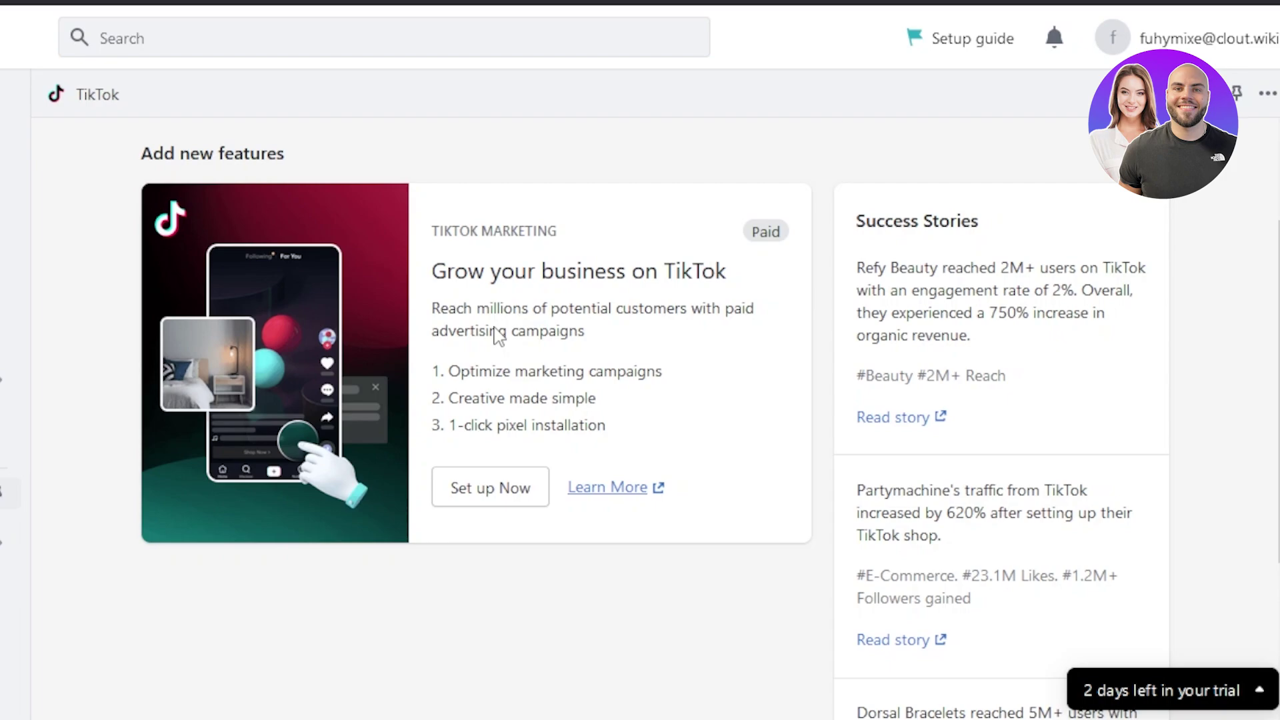
Start TikTok marketing setup and create a new TikTok For Business account
left_click(493, 489)
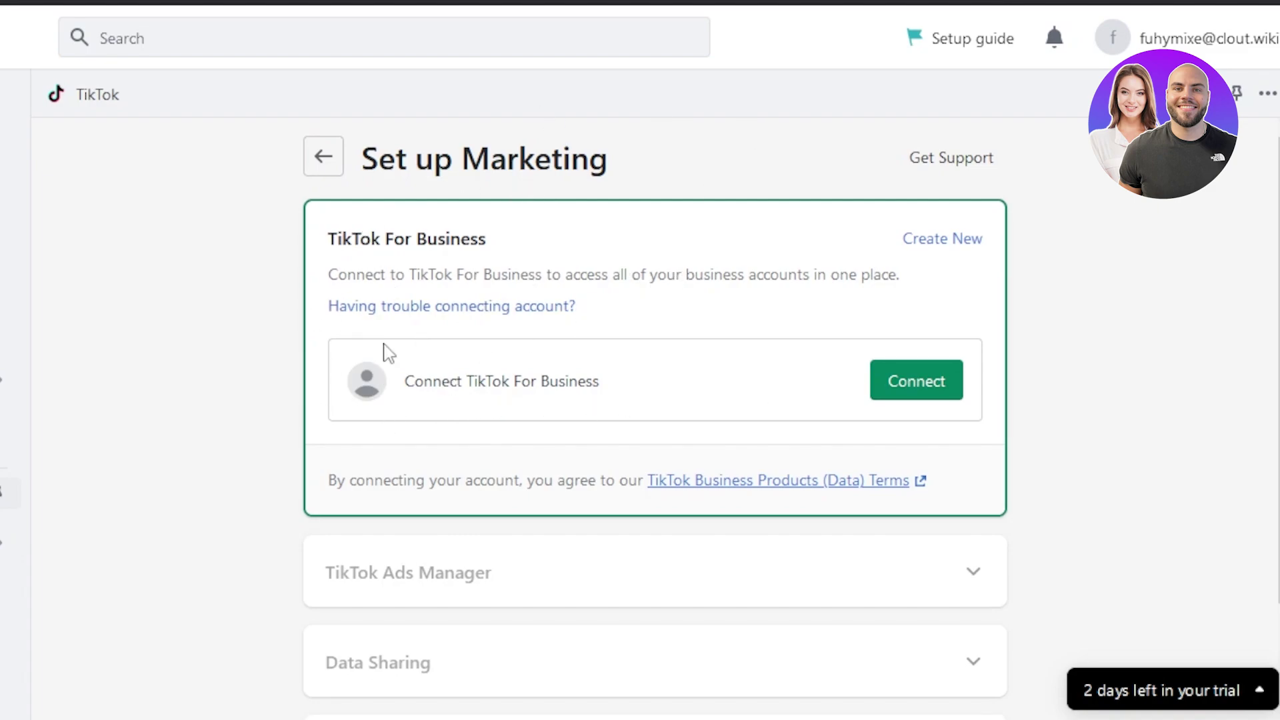
left_click(930, 390)
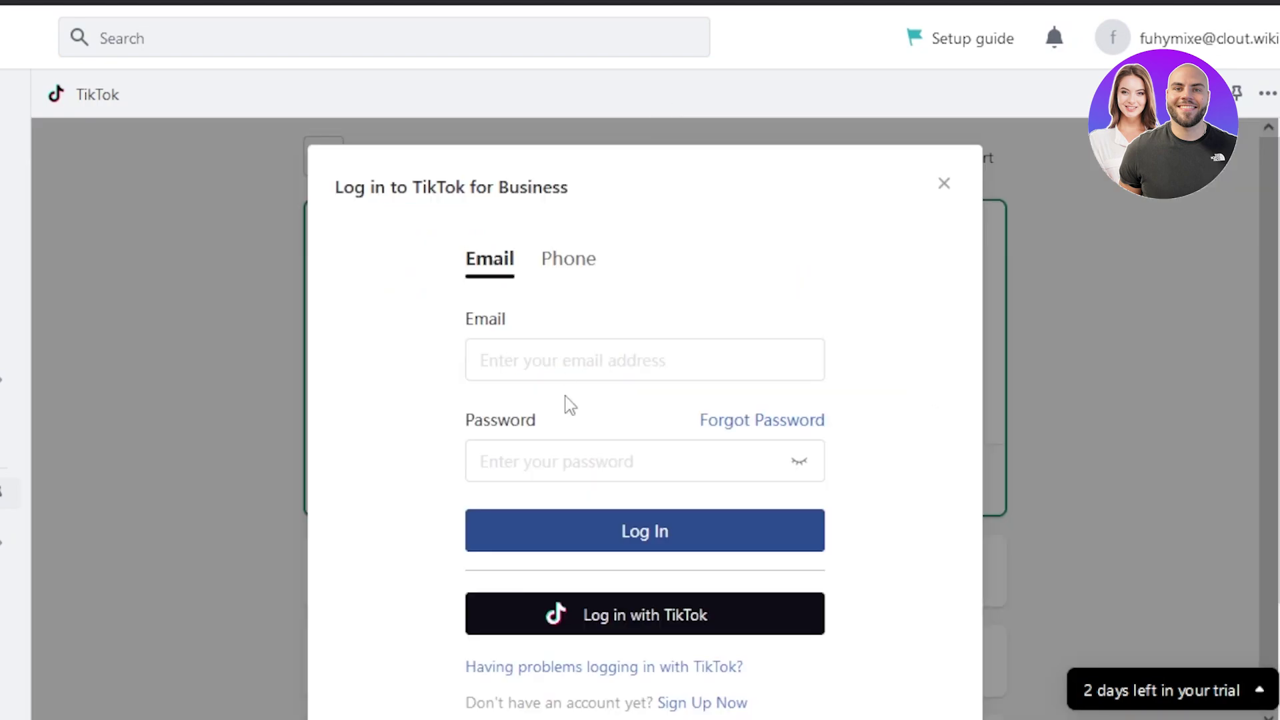
left_click(944, 184)
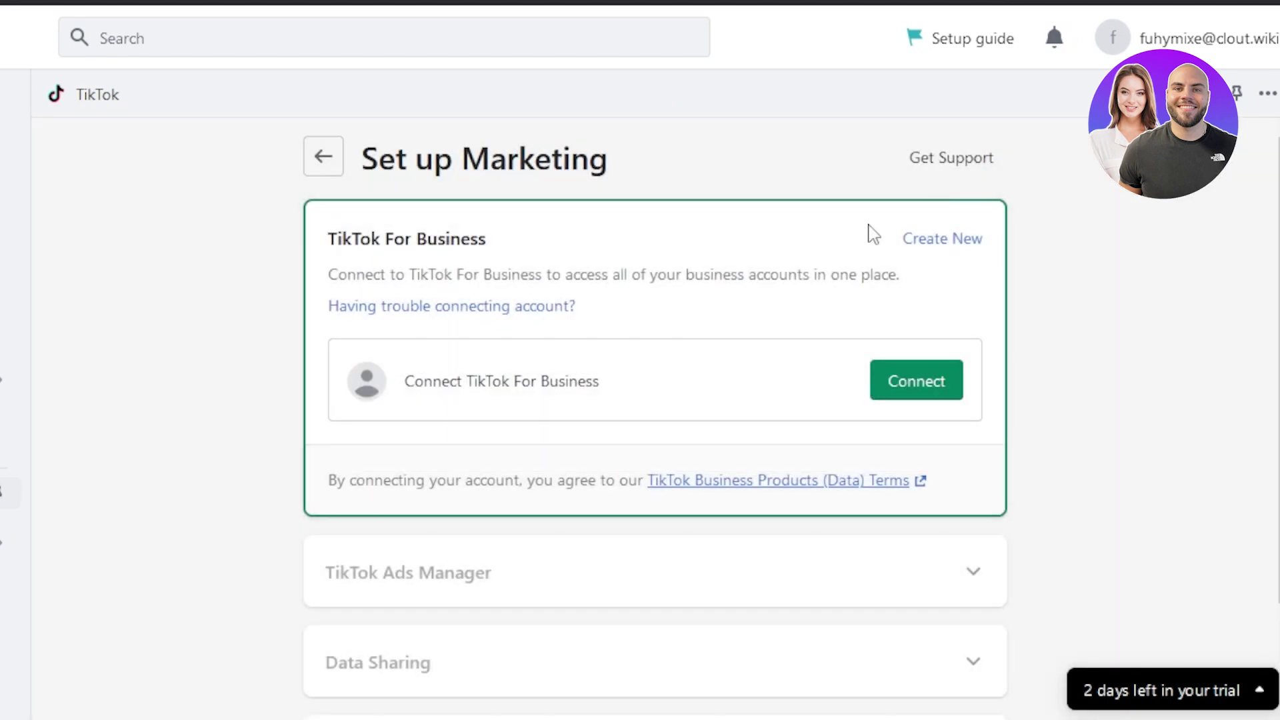
left_click(945, 241)
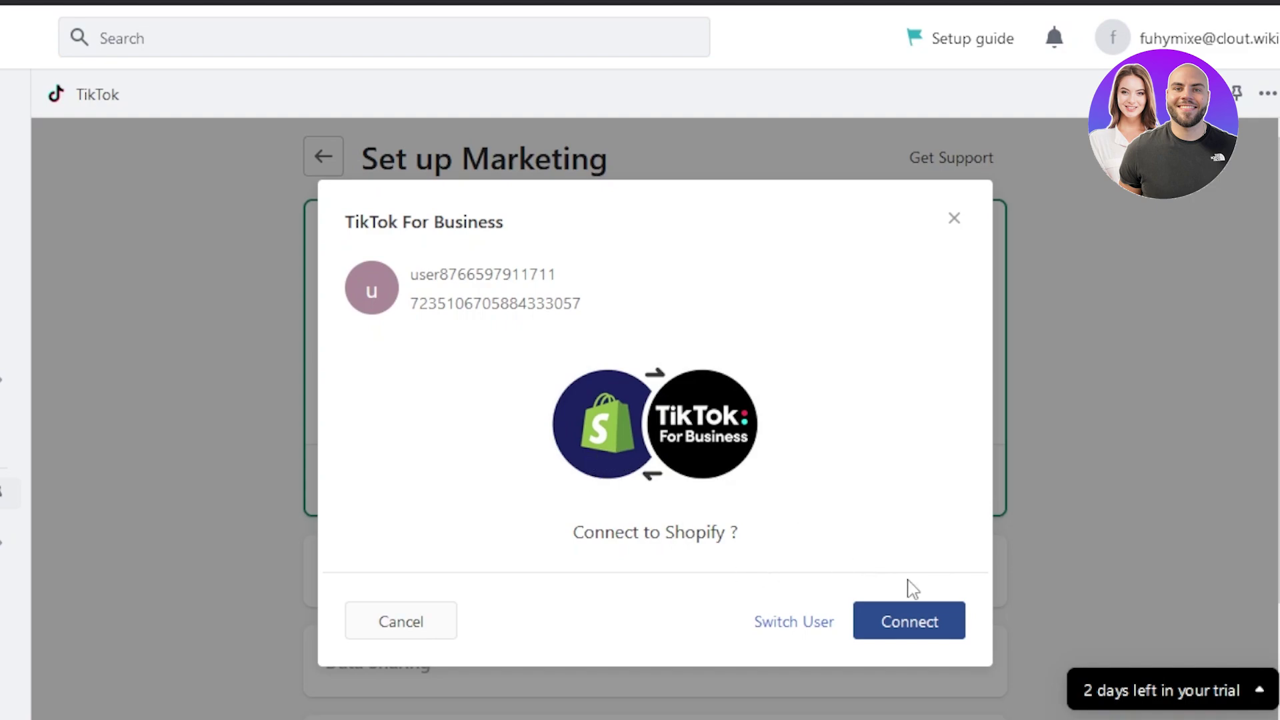
Confirm connecting the new TikTok For Business account to the store
left_click(922, 629)
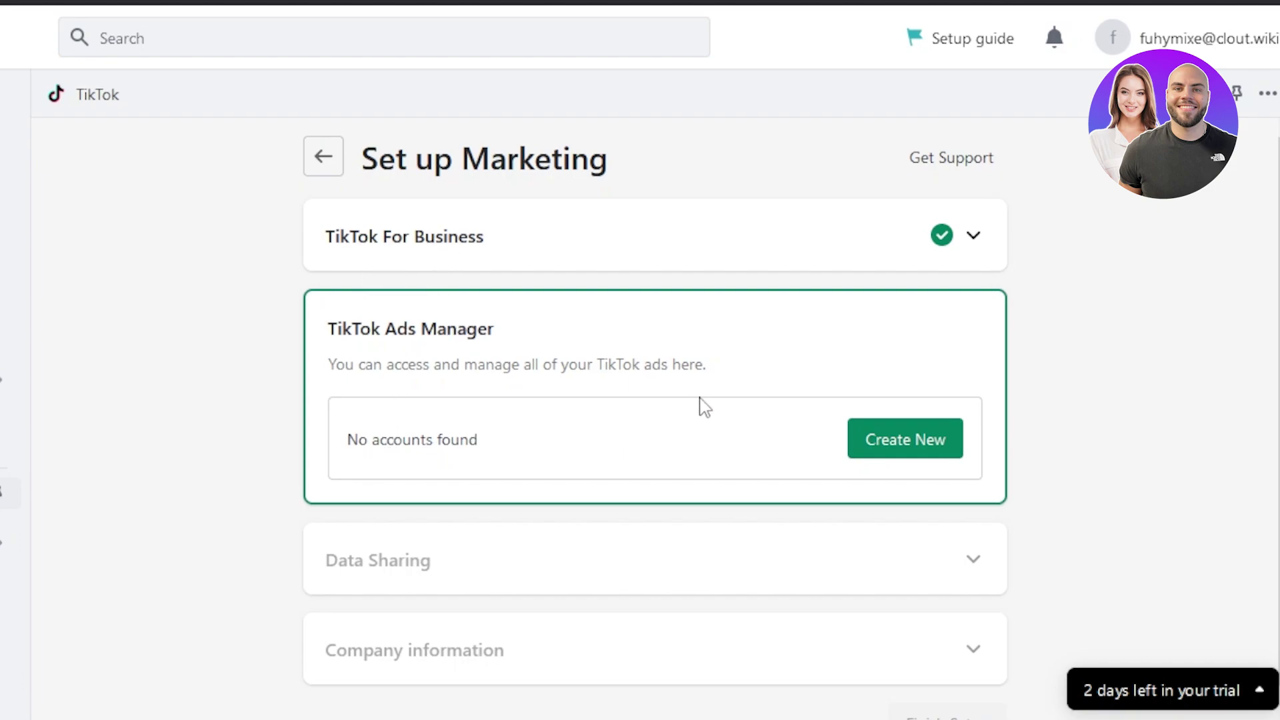
Sign up for and connect a new TikTok Ads Manager account
left_click(907, 439)
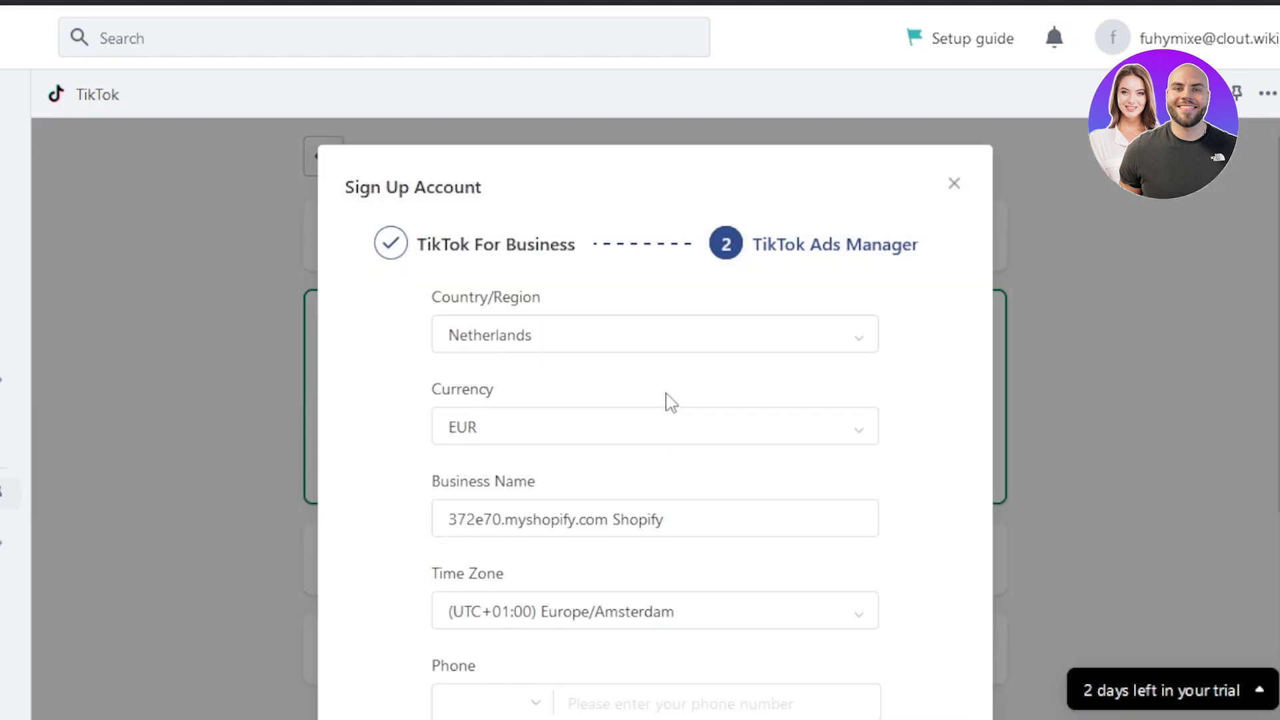
scroll(655, 418, "down", 5)
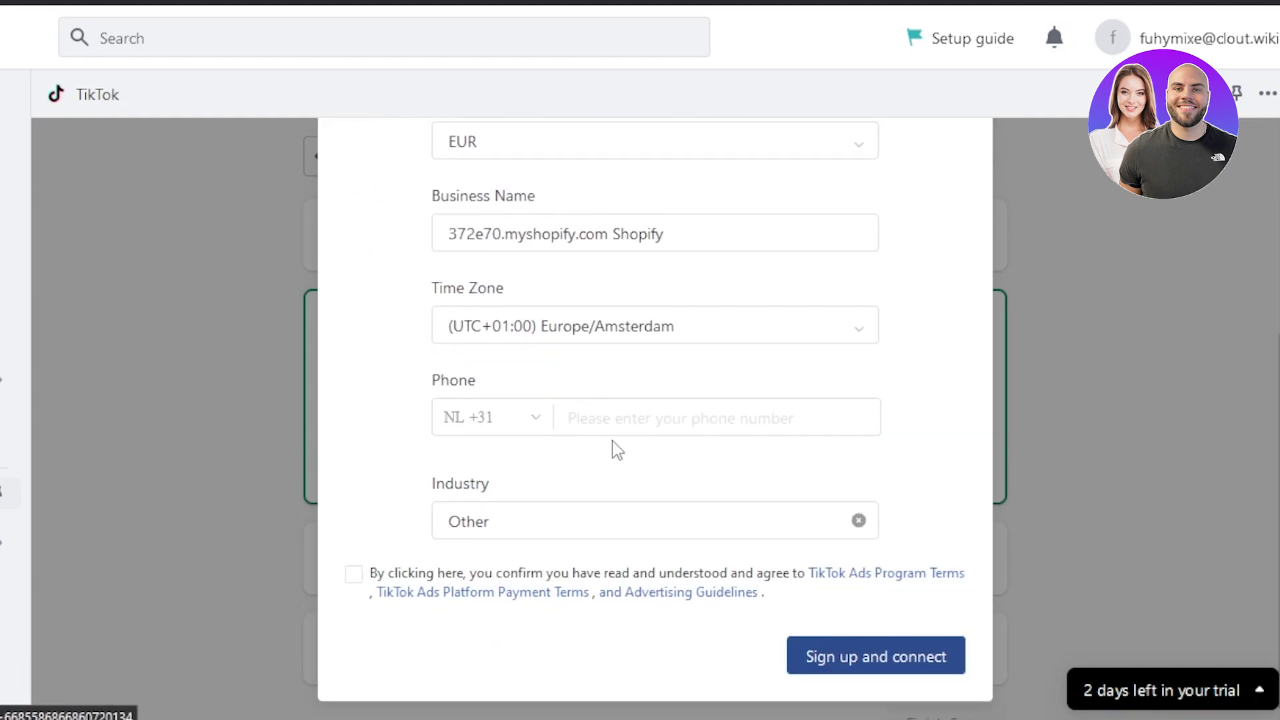
left_click(865, 663)
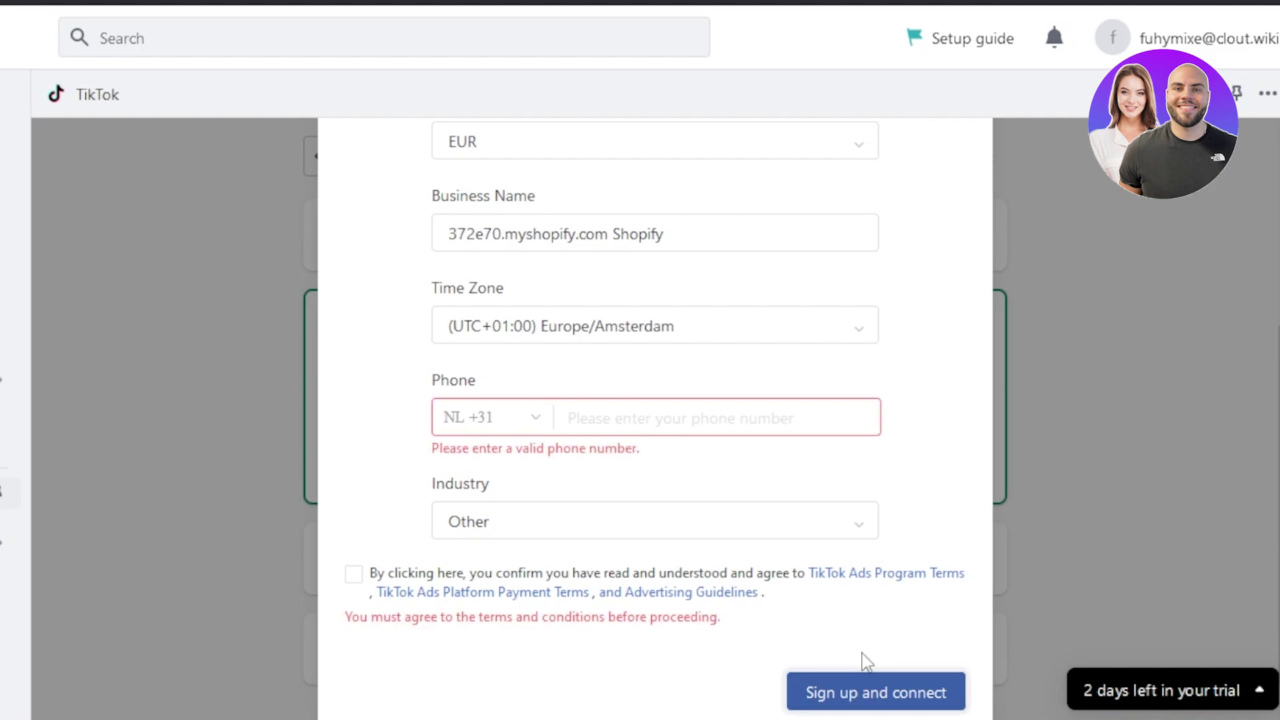
left_click(1044, 448)
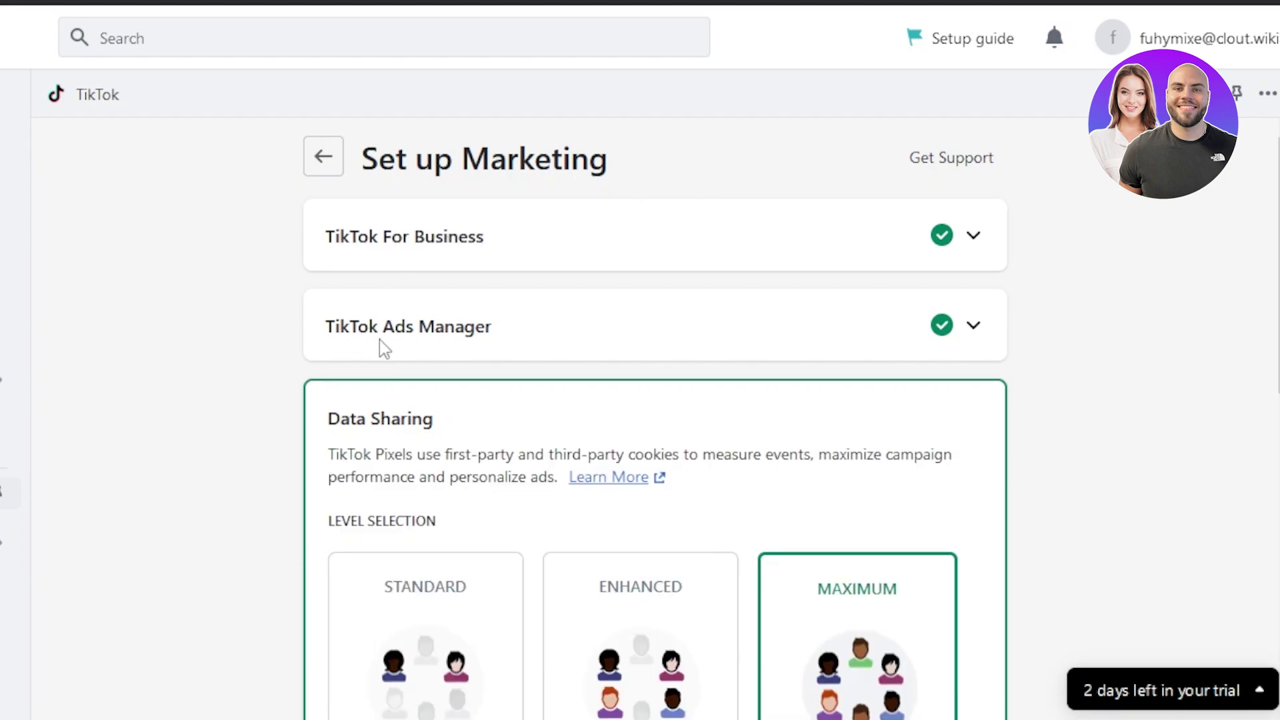
Keep the TikTok Pixel at Maximum data sharing and confirm it
scroll(654, 400, "down", 4)
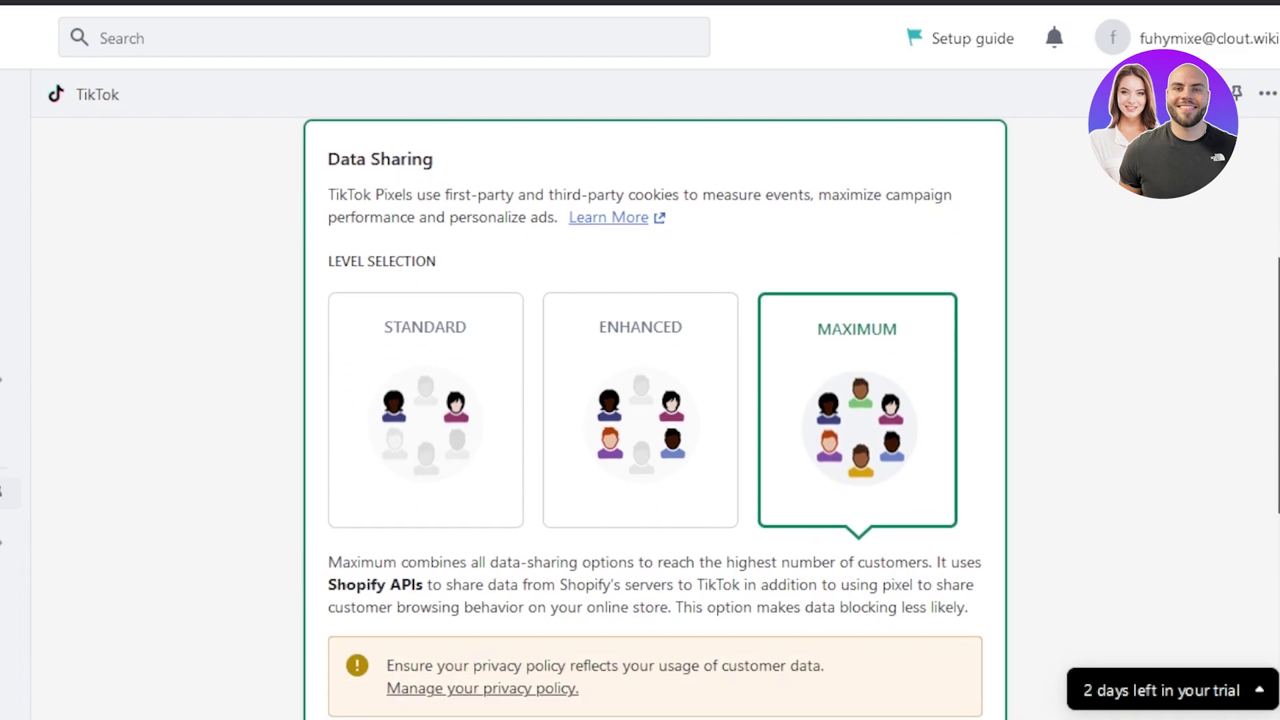
scroll(656, 413, "down", 1)
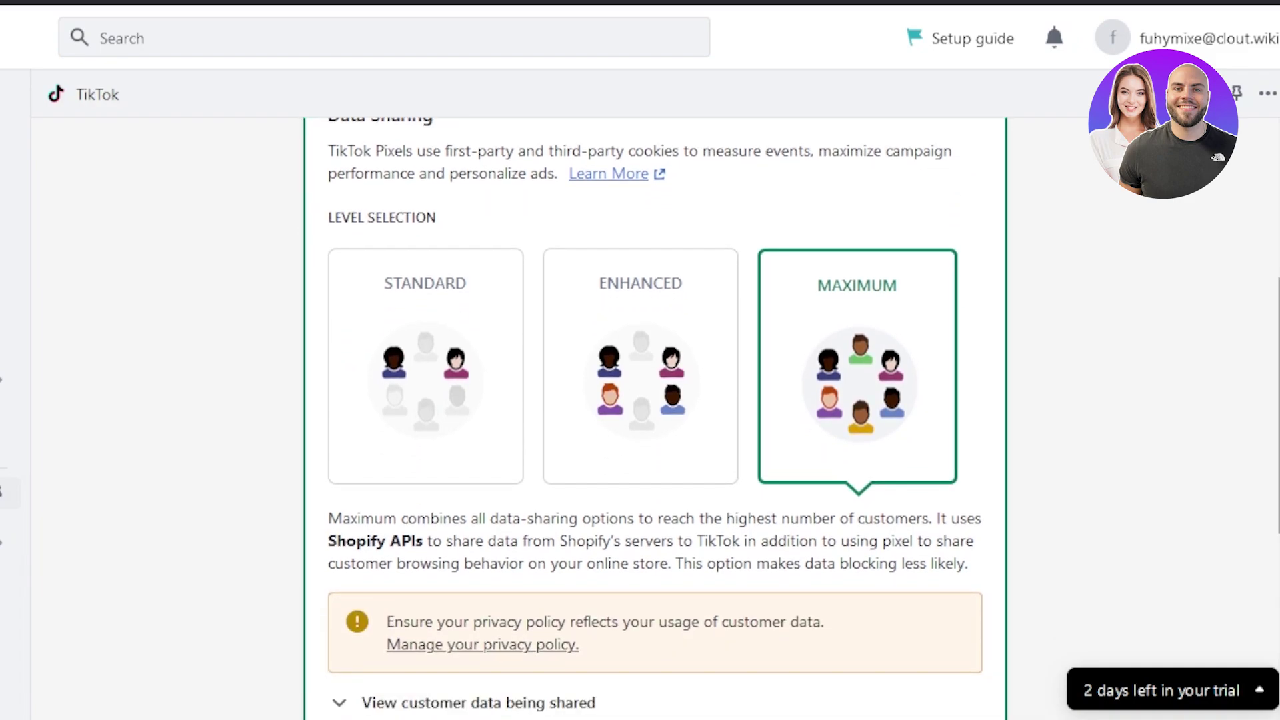
scroll(793, 414, "down", 1)
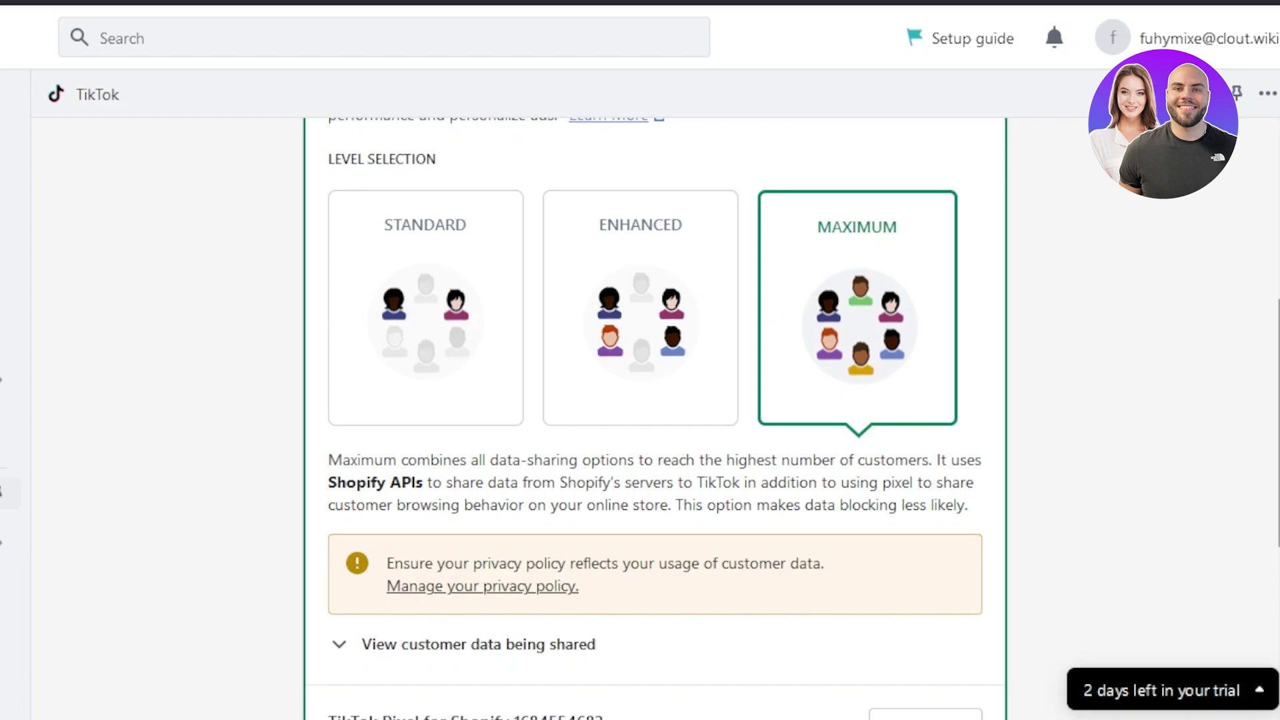
scroll(655, 418, "down", 5)
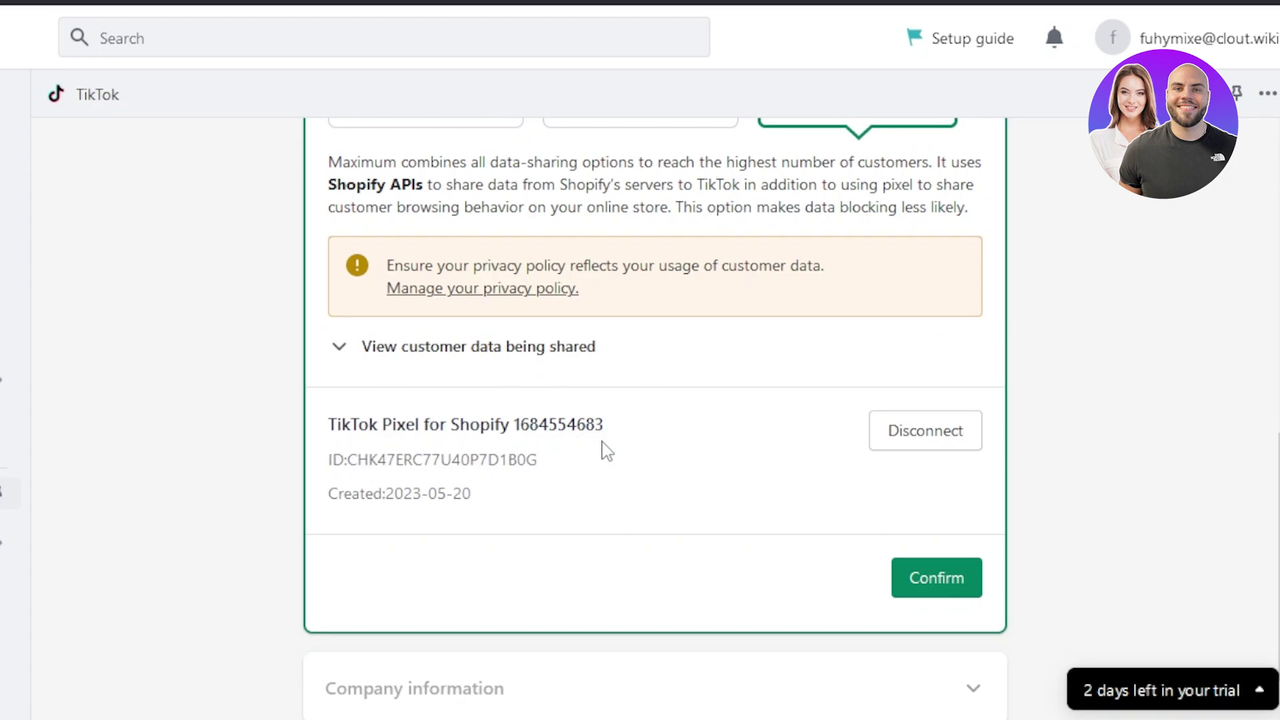
left_click(950, 589)
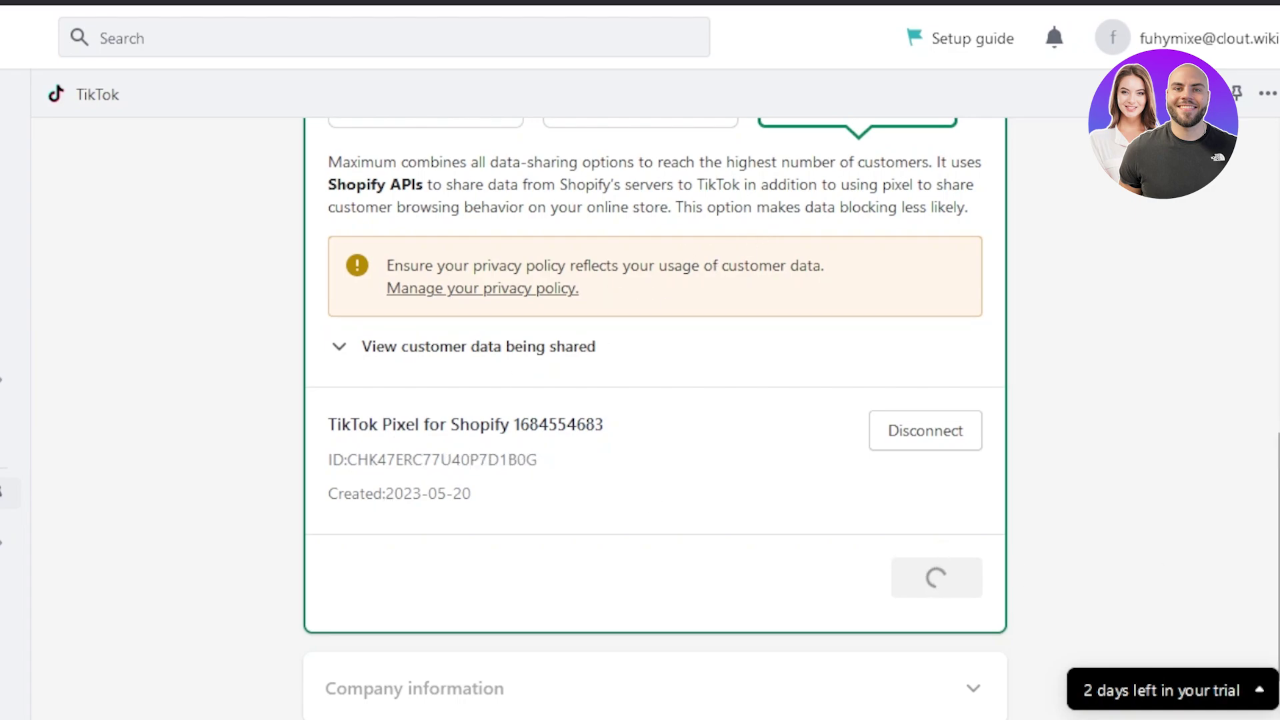
scroll(933, 506, "down", 1)
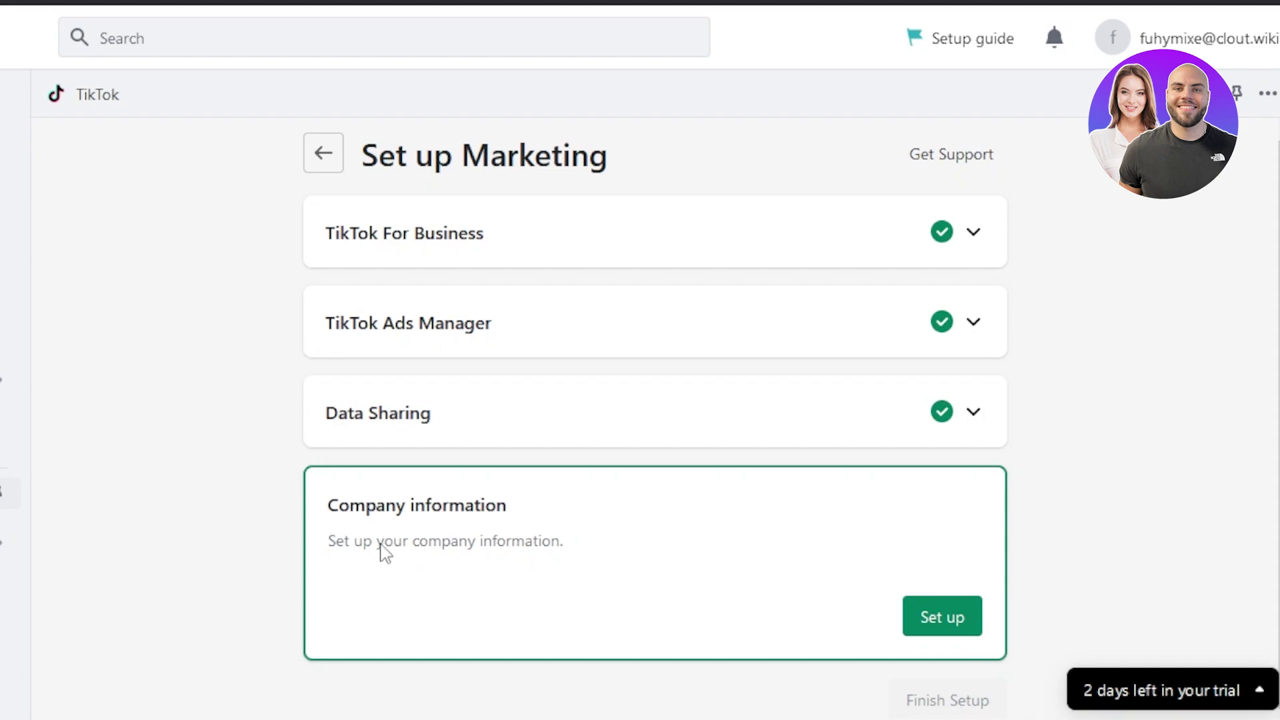
left_click(945, 626)
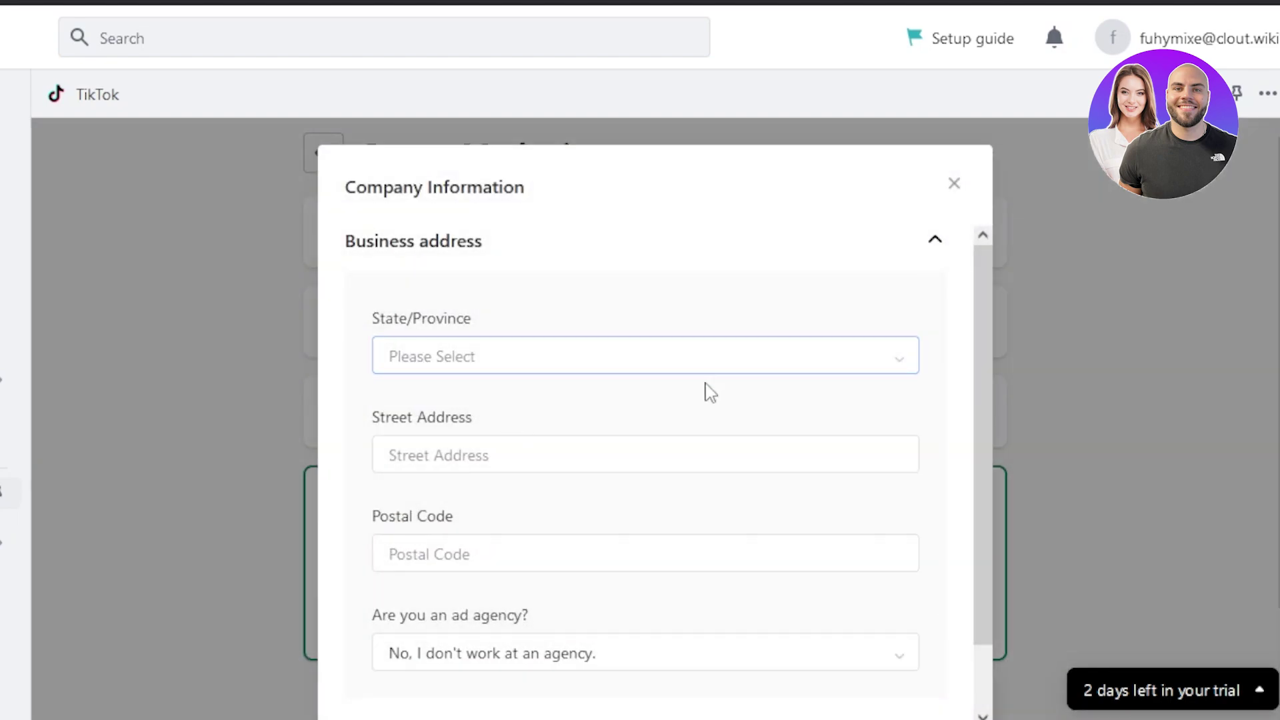
left_click_drag(981, 337, 988, 542)
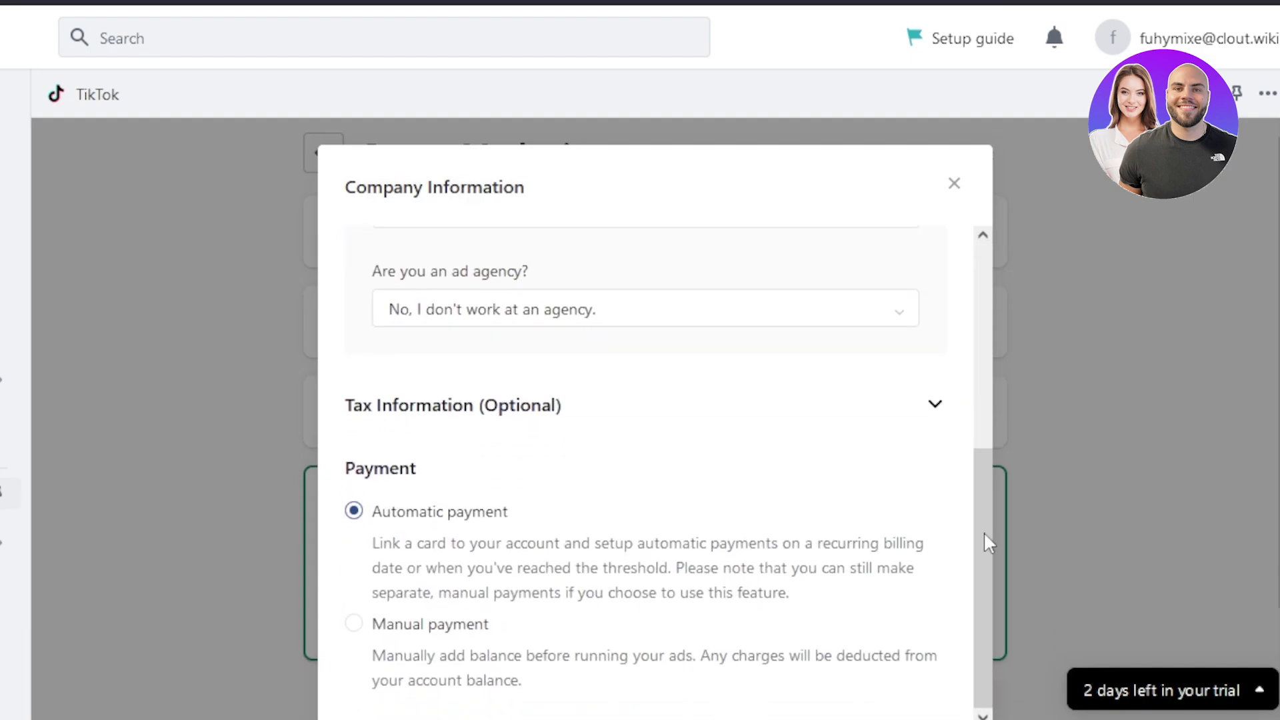
left_click_drag(980, 605, 988, 315)
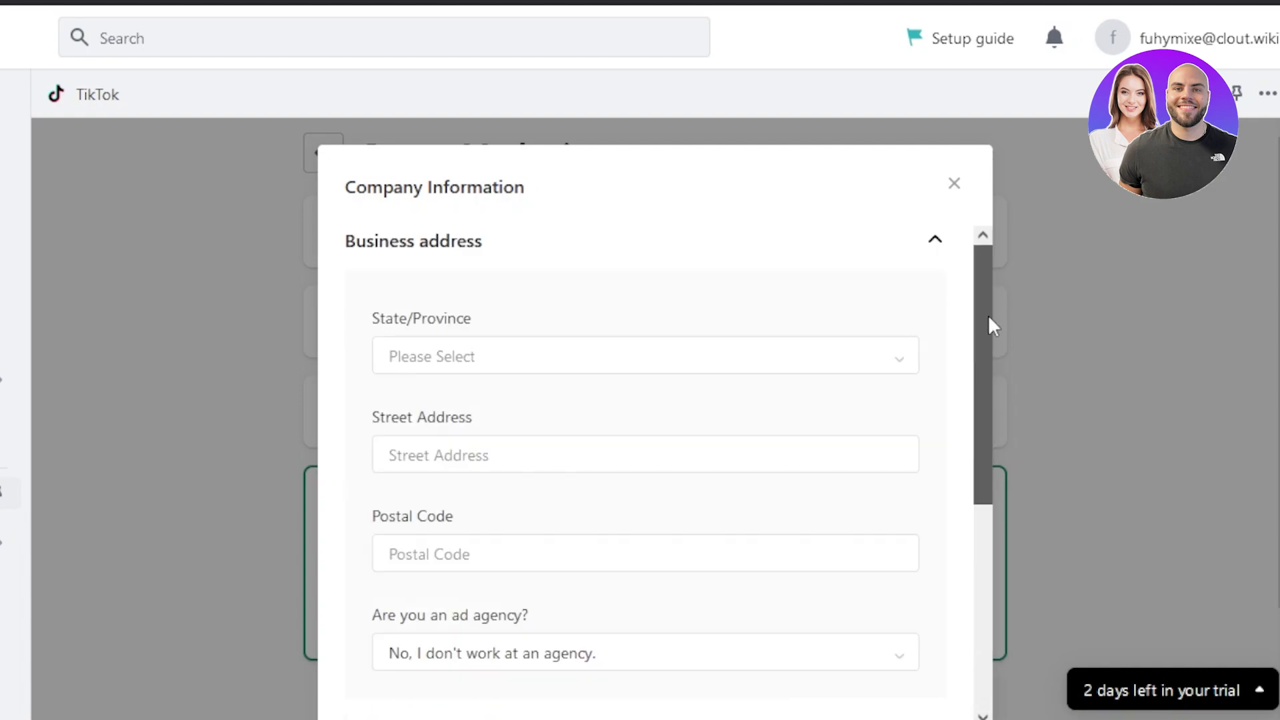
left_click(955, 184)
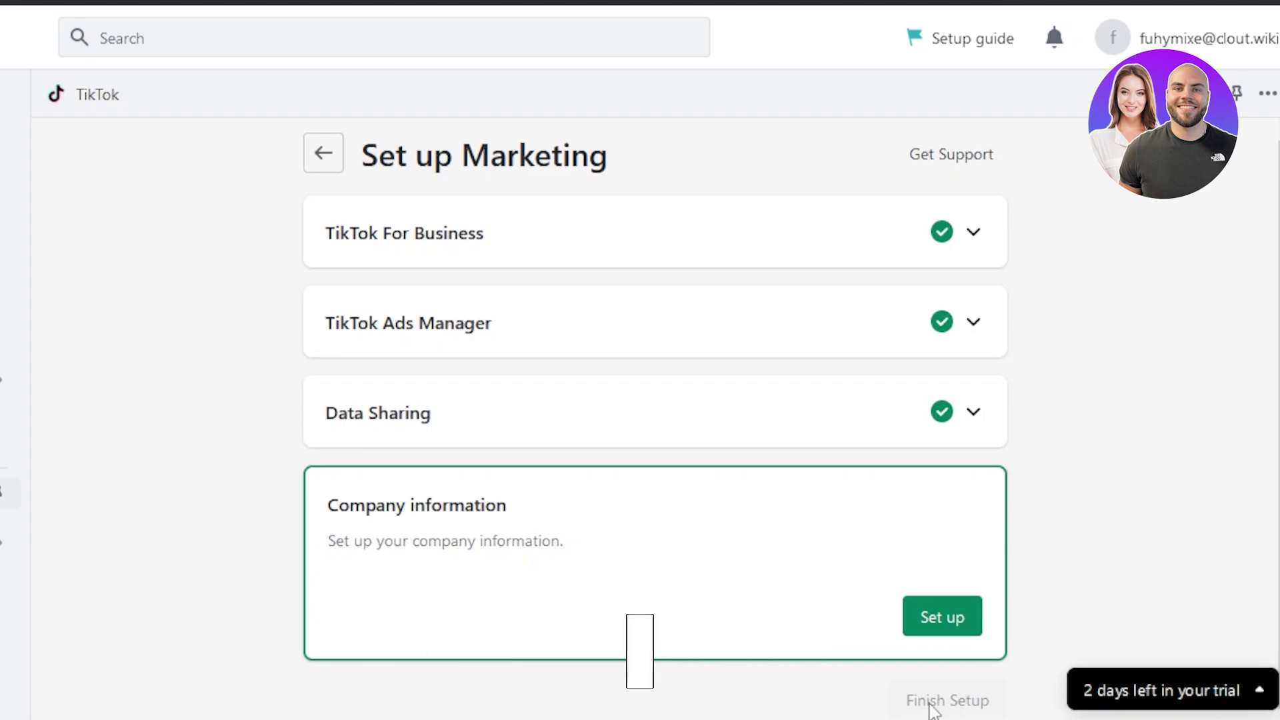
scroll(655, 427, "up", 1)
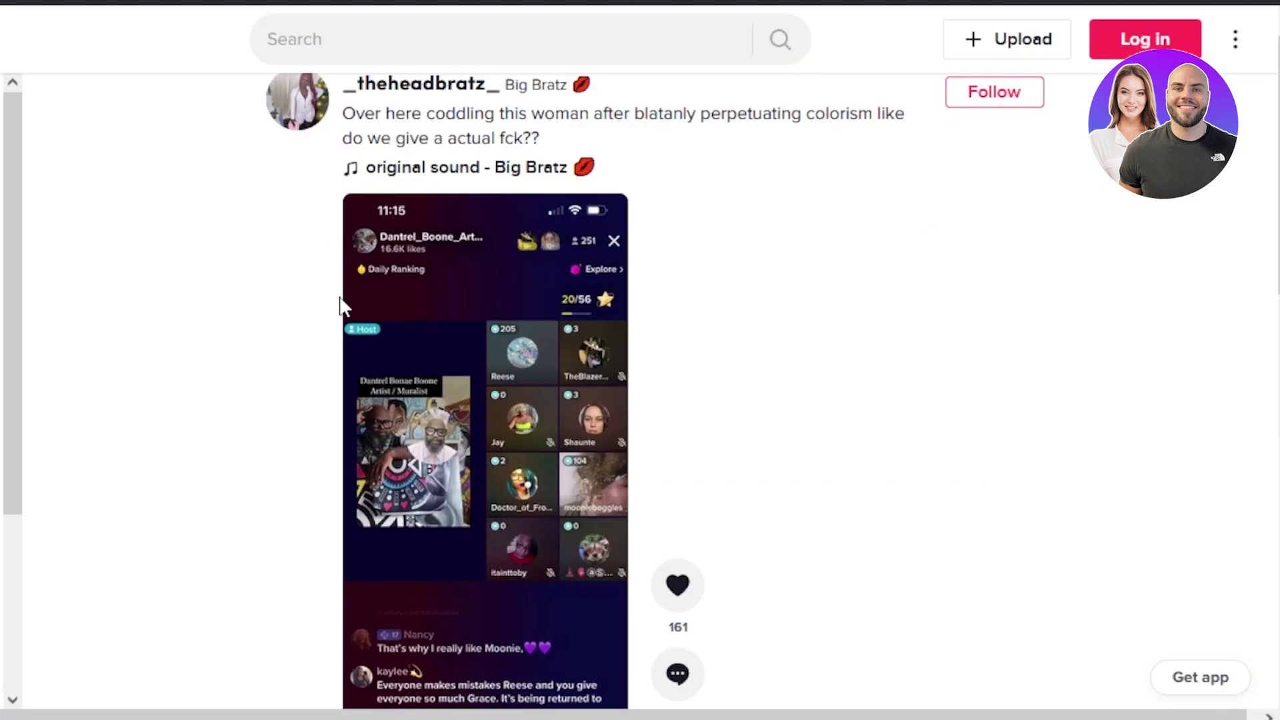
scroll(640, 400, "up", 1)
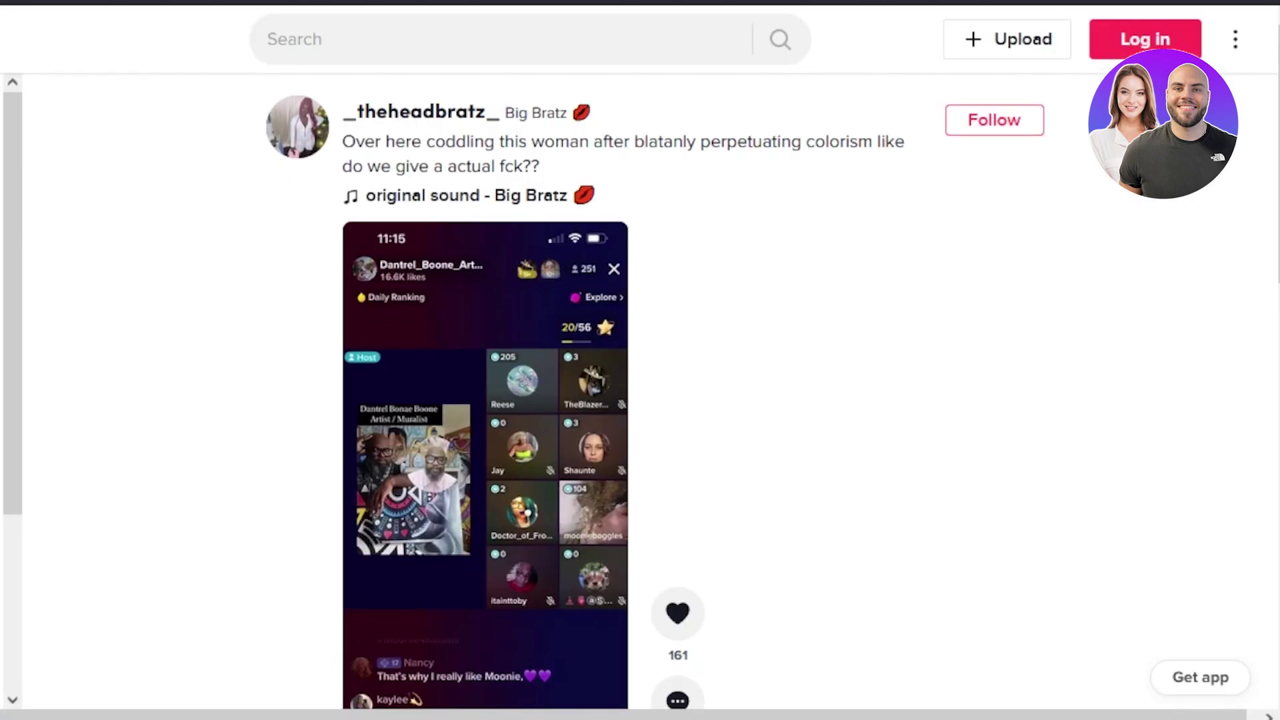
scroll(640, 400, "down", 8)
scroll(640, 400, "down", 6)
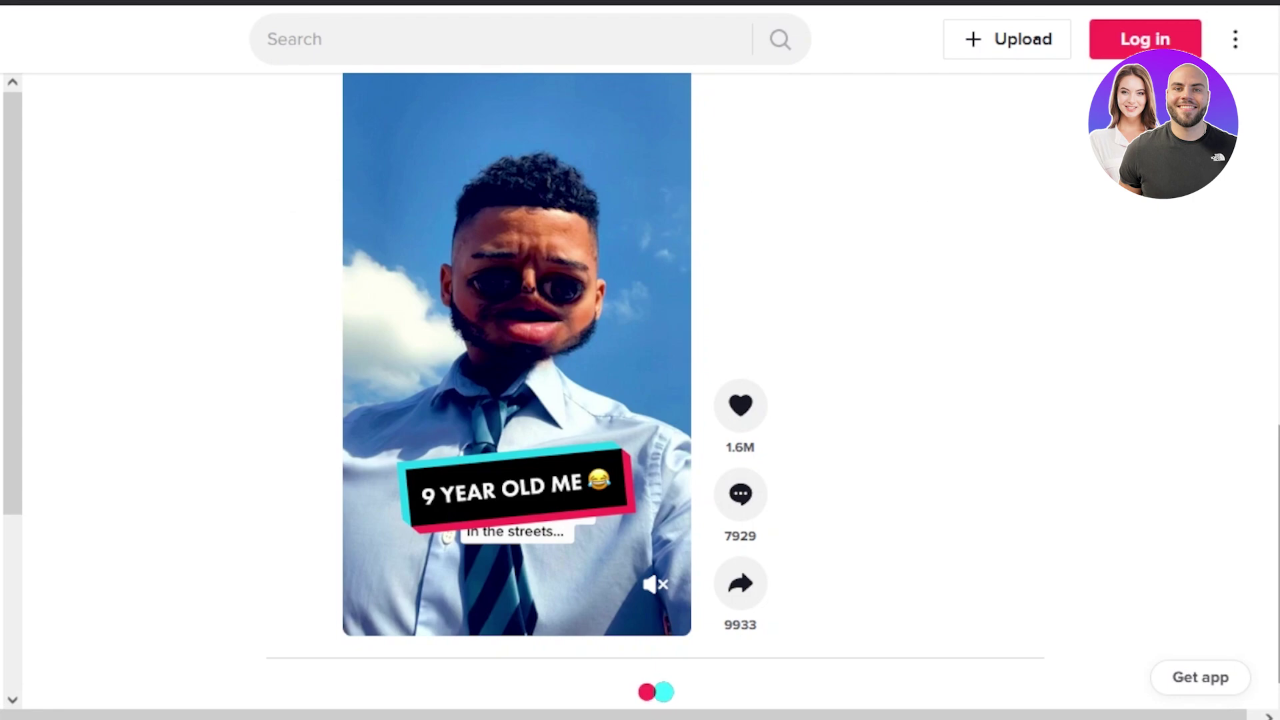
scroll(655, 390, "up", 5)
scroll(520, 440, "up", 5)
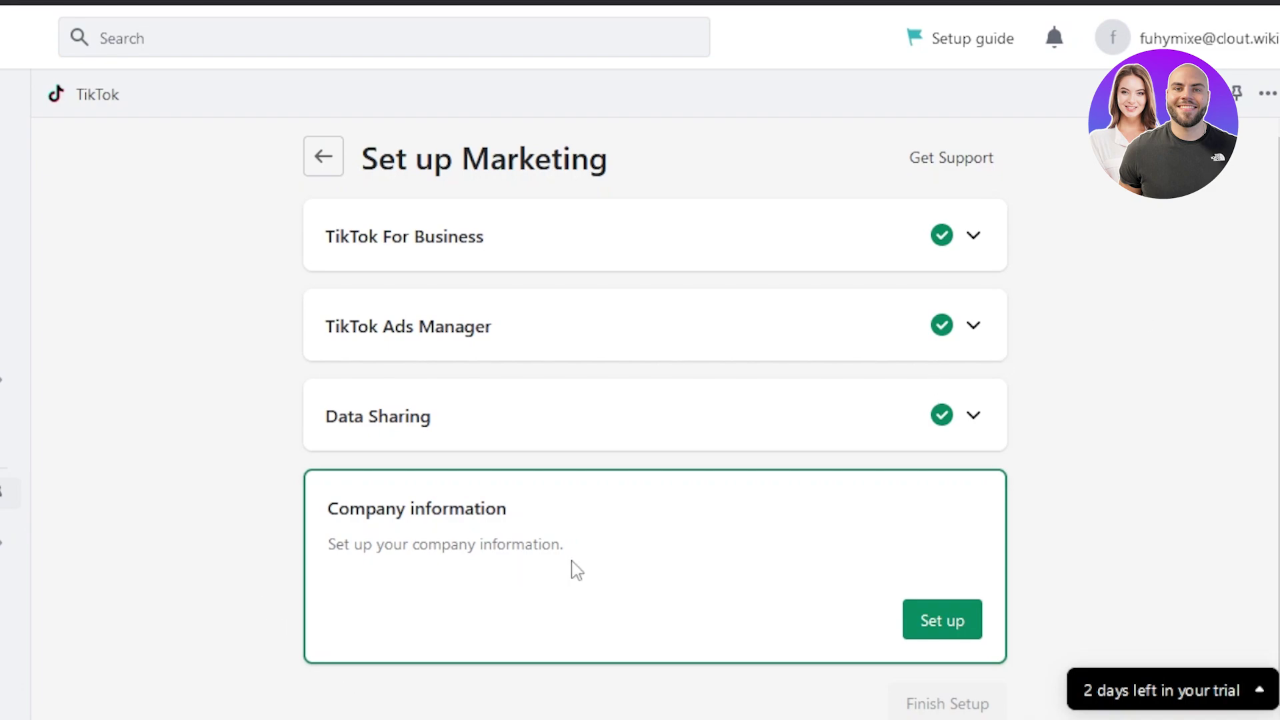
Reopen the company information form and scroll through it
left_click(946, 619)
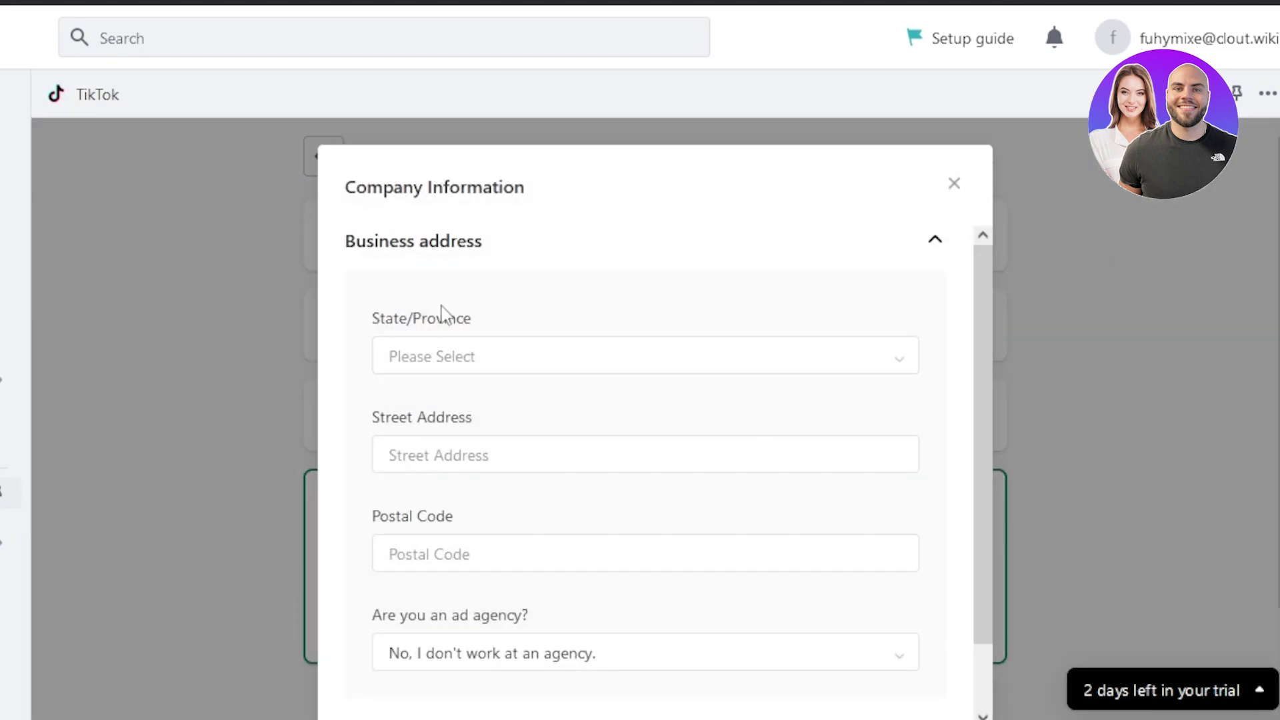
scroll(601, 614, "down", 1)
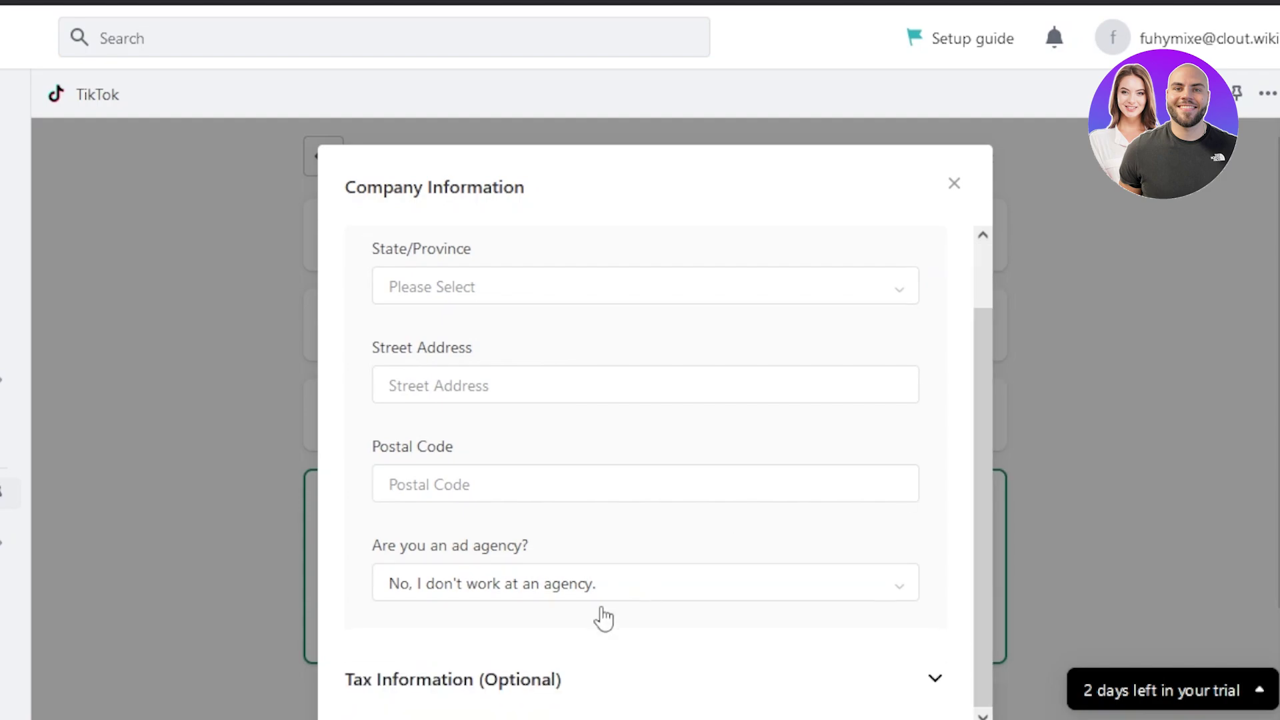
scroll(654, 413, "down", 2)
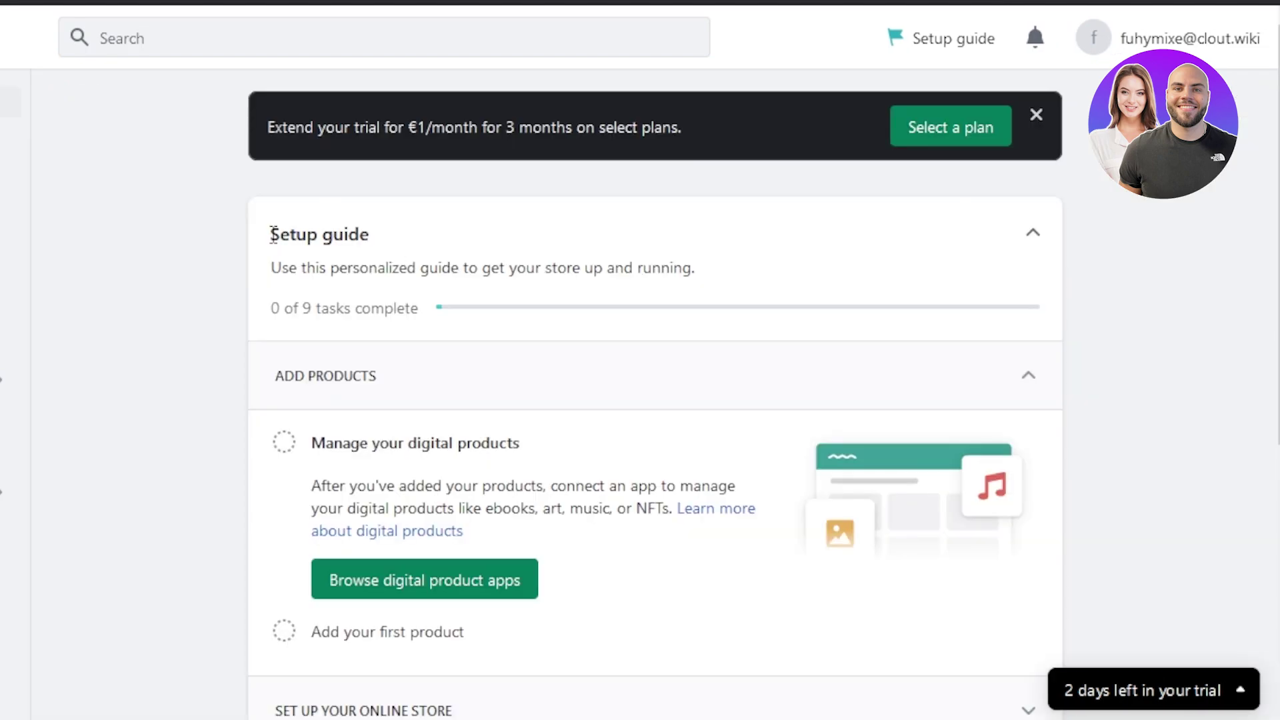
Check TikTok under Settings > Apps and sales channels, then view the store's Orders
left_click(77, 697)
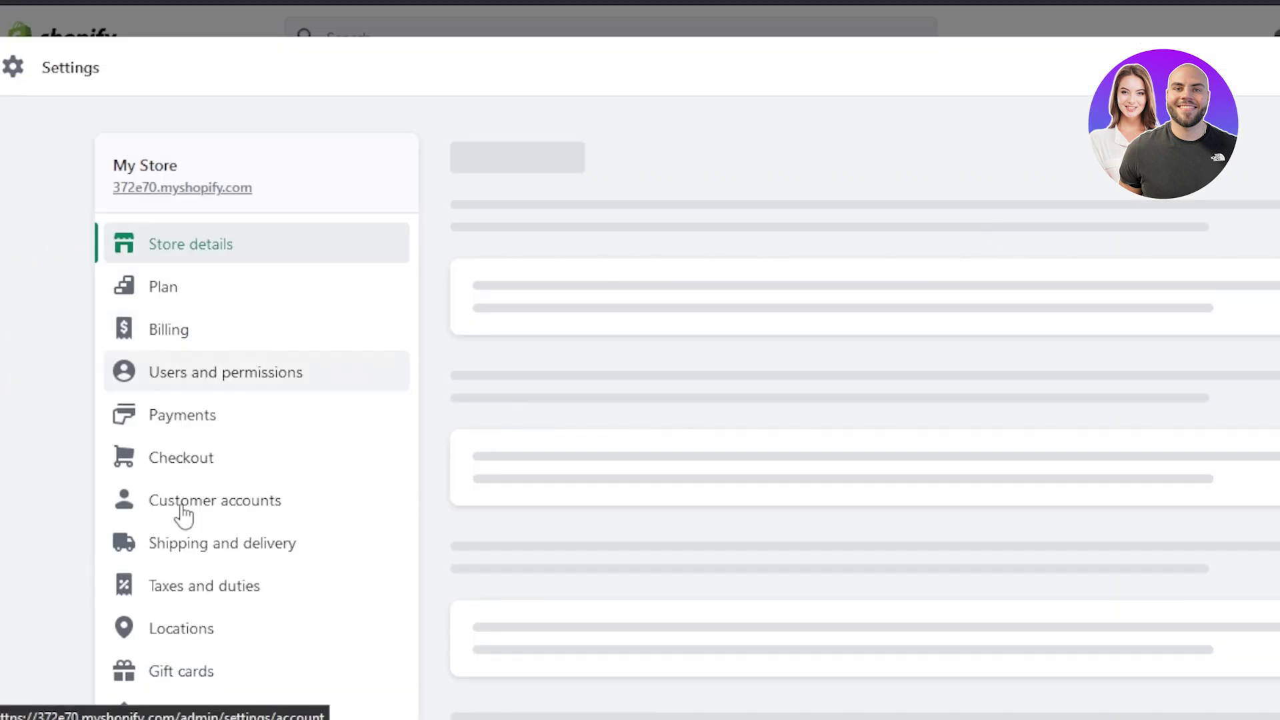
scroll(949, 366, "down", 5)
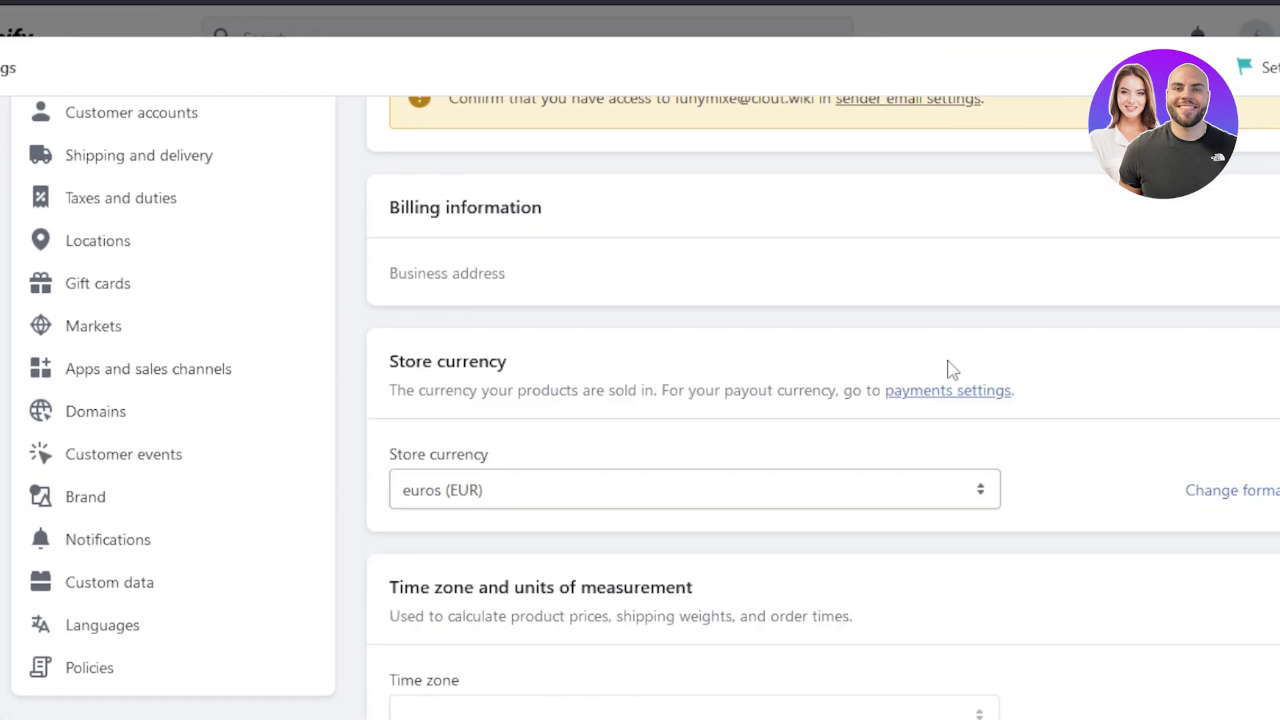
left_click(164, 383)
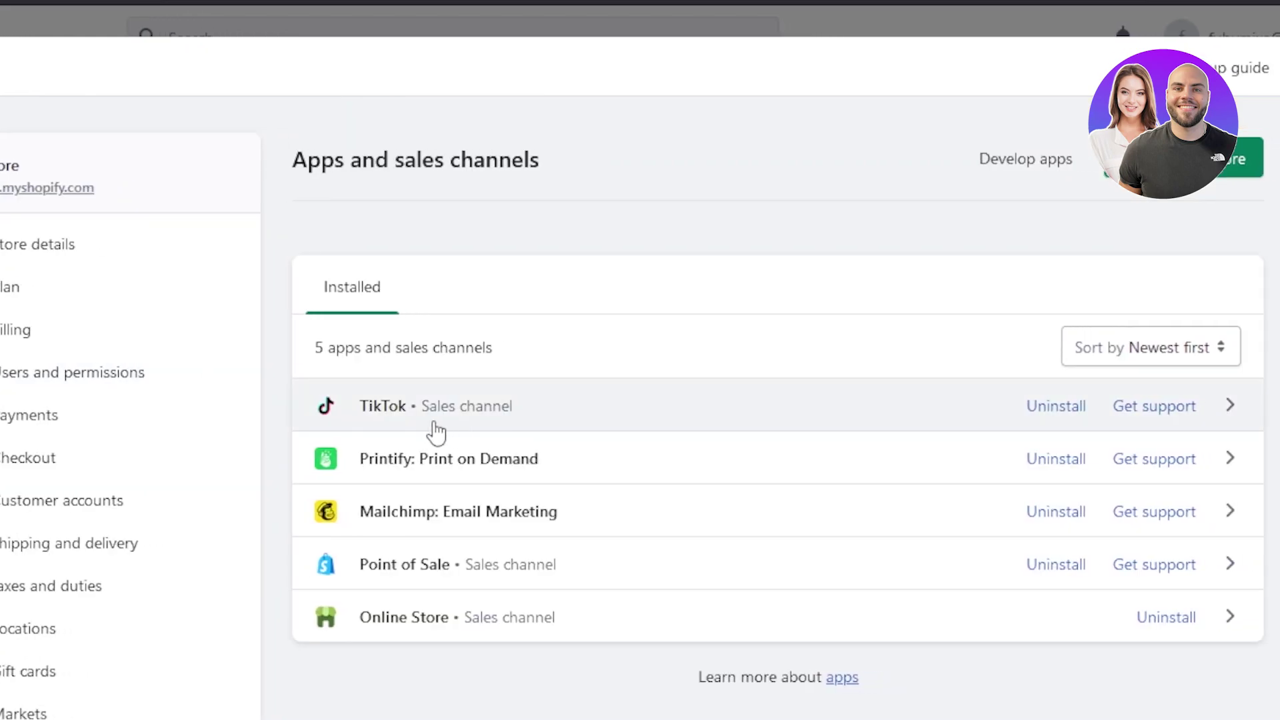
left_click(901, 410)
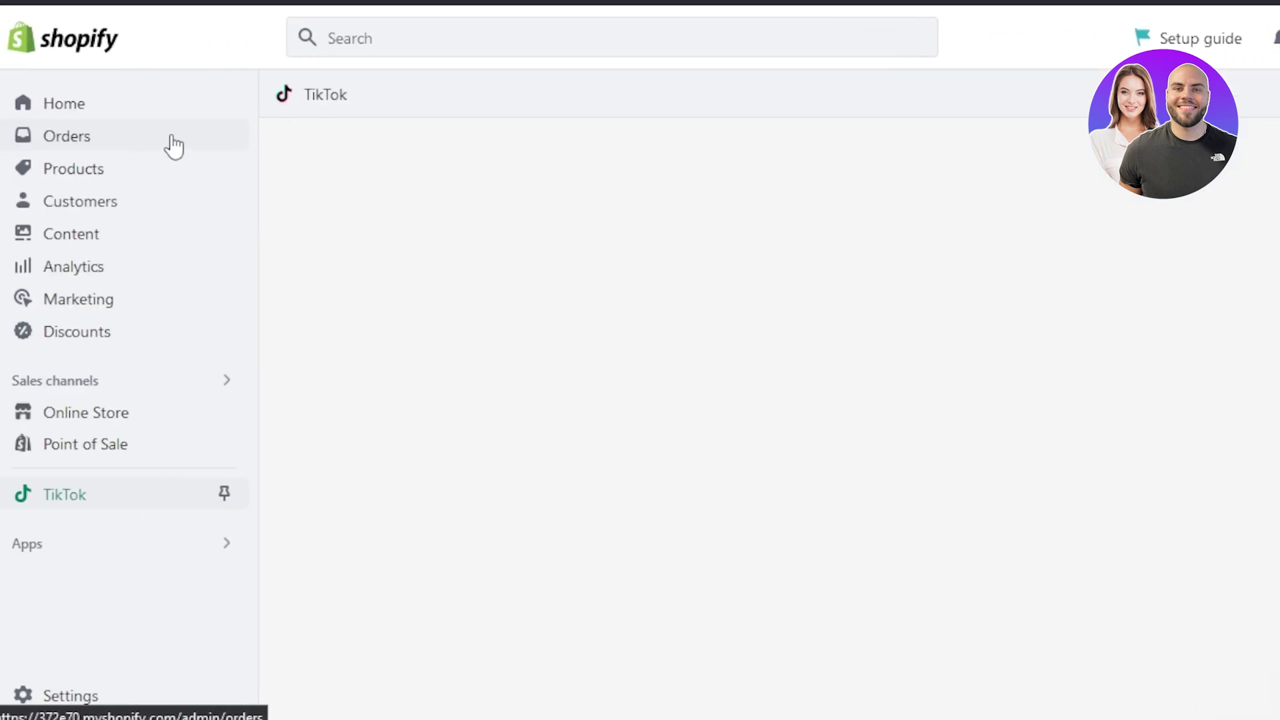
left_click(10, 142)
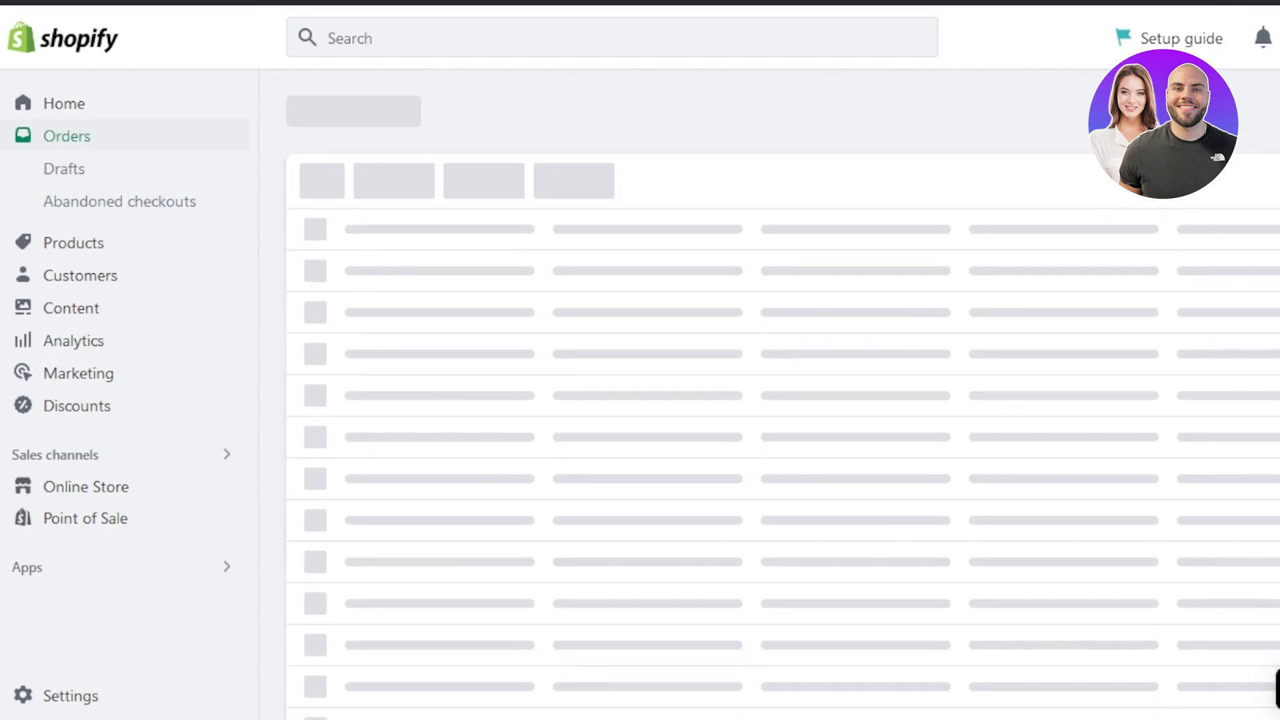
key("ctrl+l")
Switch to the TikTok website tab and scroll through the For You feed and sidebar
left_click(347, 194)
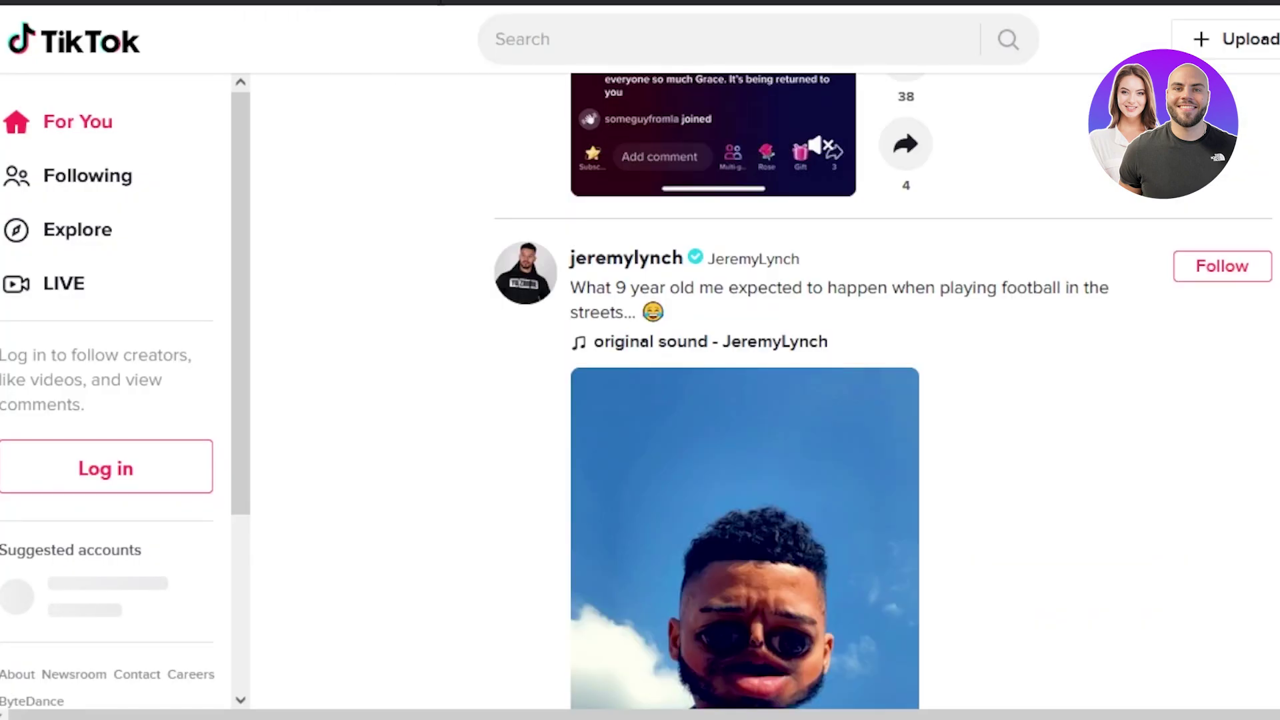
scroll(771, 80, "up", 2)
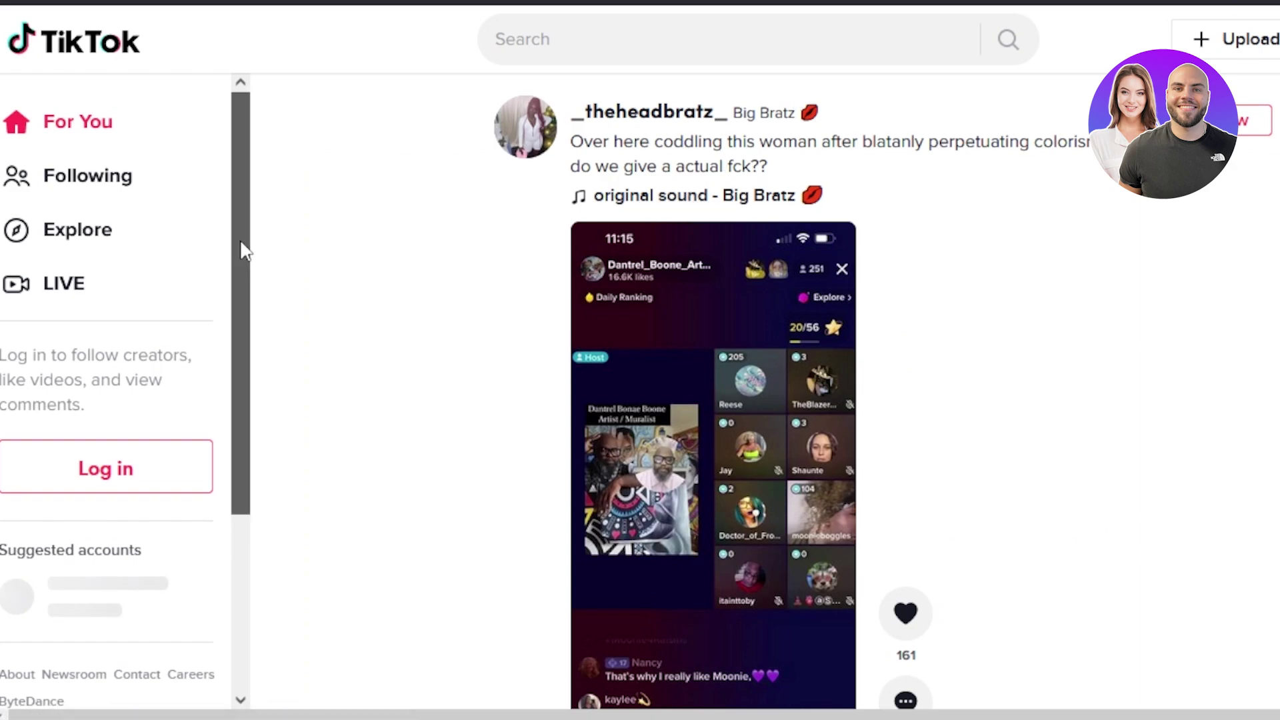
left_click_drag(243, 250, 250, 165)
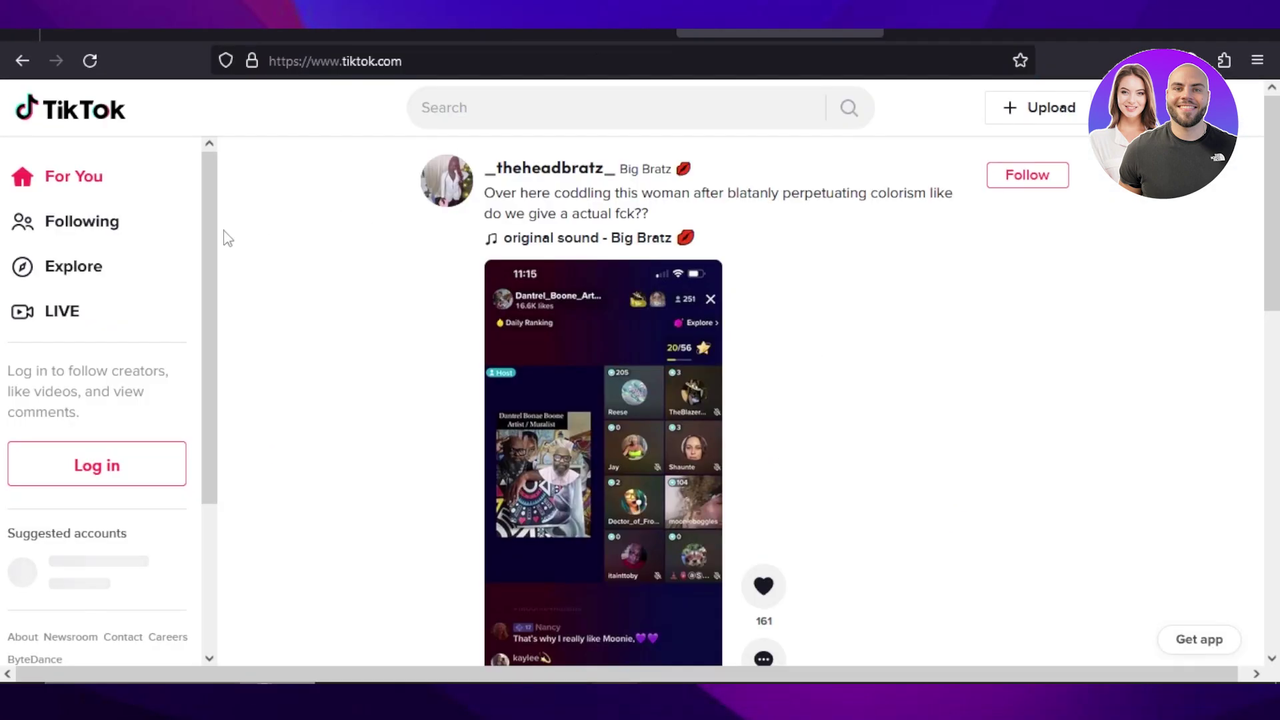
mouse_move(209, 218)
left_mouse_down()
mouse_move(203, 338)
mouse_move(193, 227)
left_mouse_up()
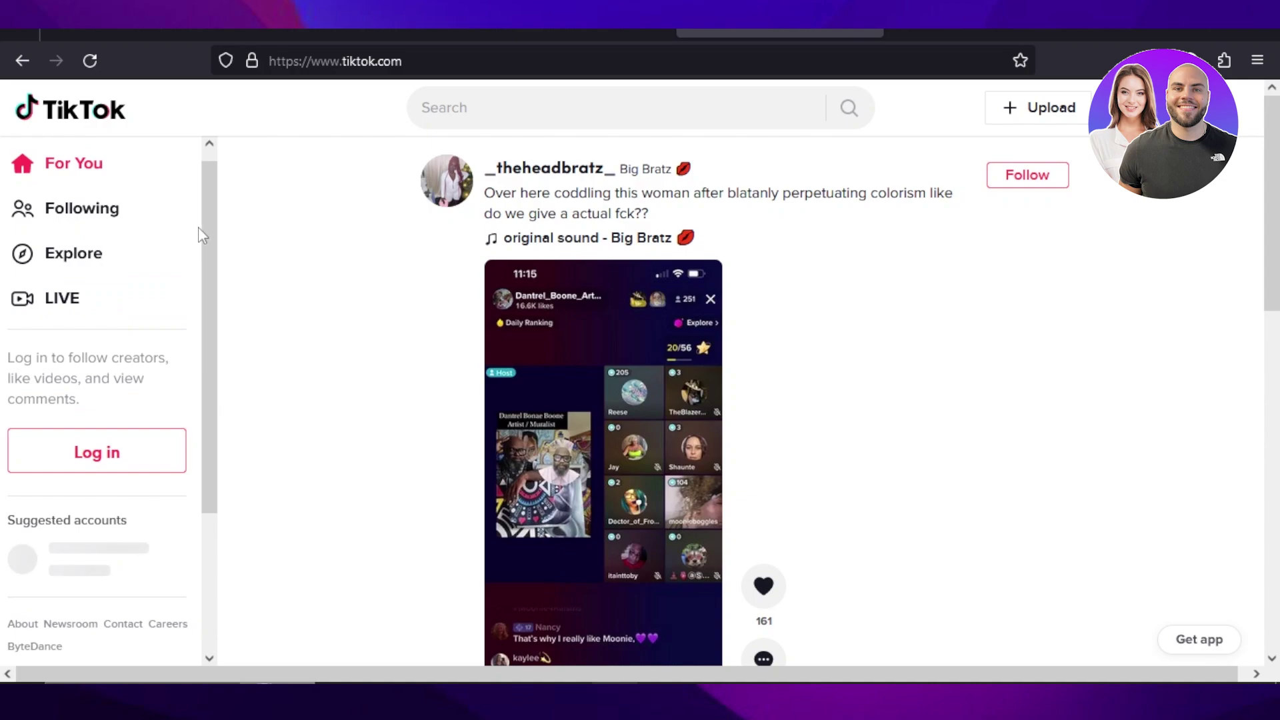